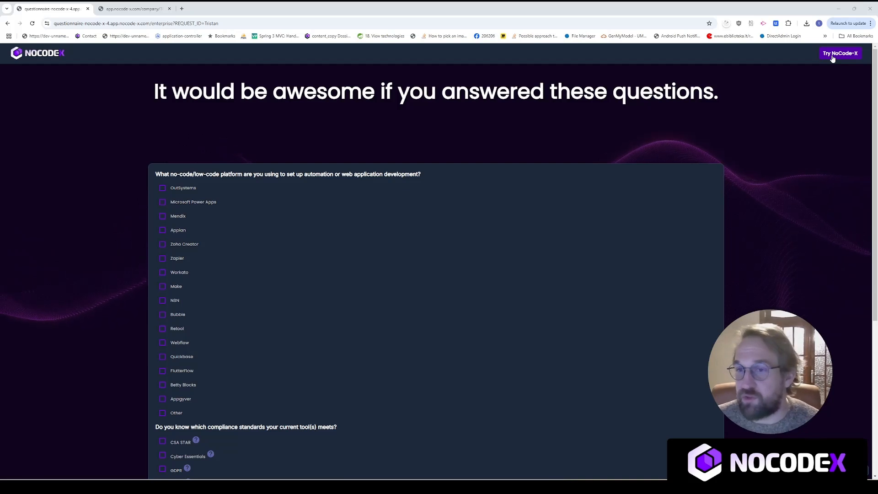
Step: Mark OutSystems, Mendix, Zoho Creator, Bubble and Other as the no-code/low-code platforms in use
click(161, 189)
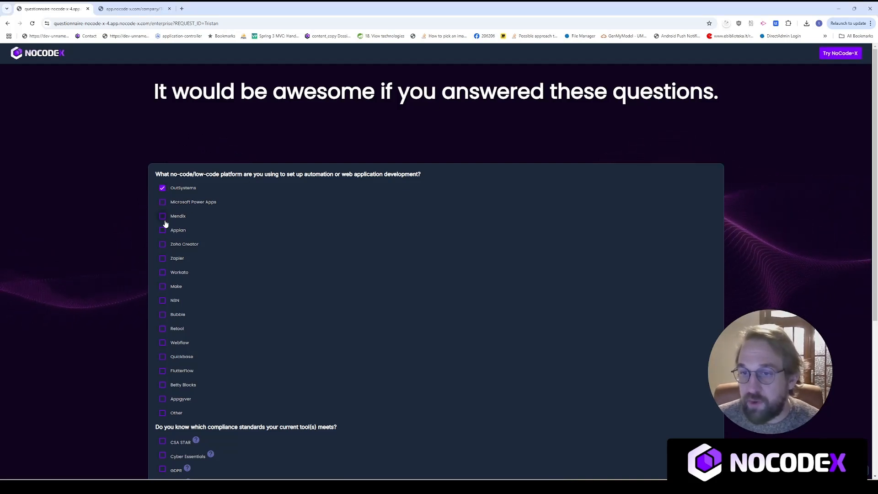
click(162, 216)
click(162, 244)
click(163, 315)
scroll(210, 296, down, 2)
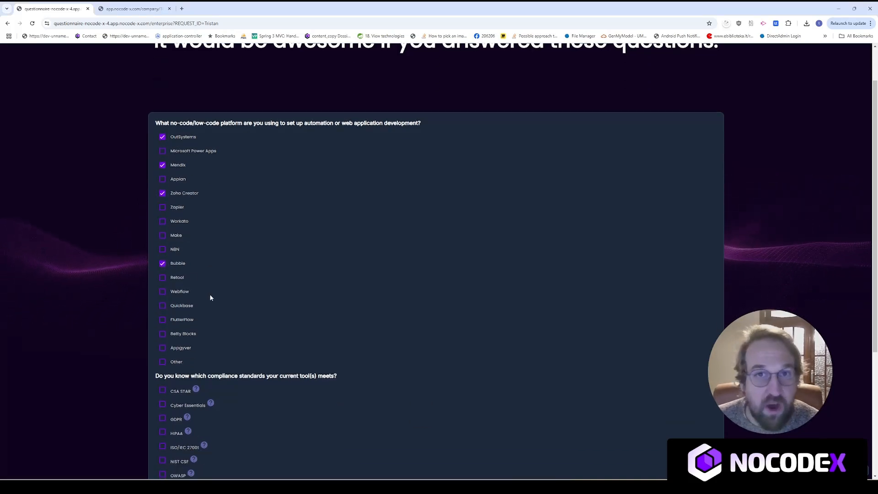
click(162, 344)
Step: Enter "NoCode-X" as the other platform in the "Which platforms" answer
scroll(320, 278, down, 1)
scroll(319, 278, down, 1)
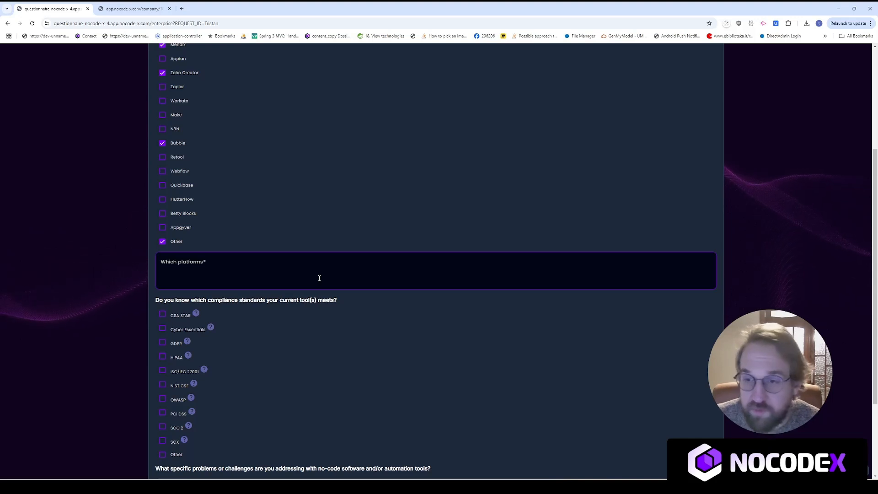
click(319, 278)
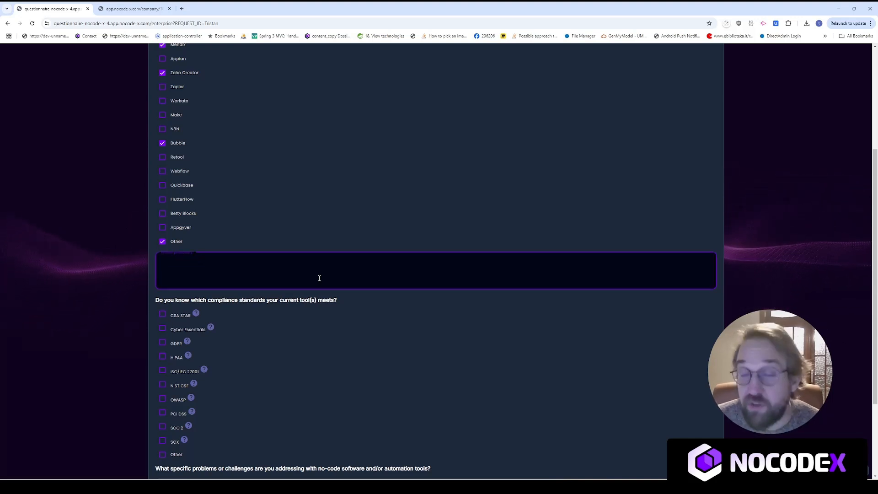
scroll(393, 257, up, 2)
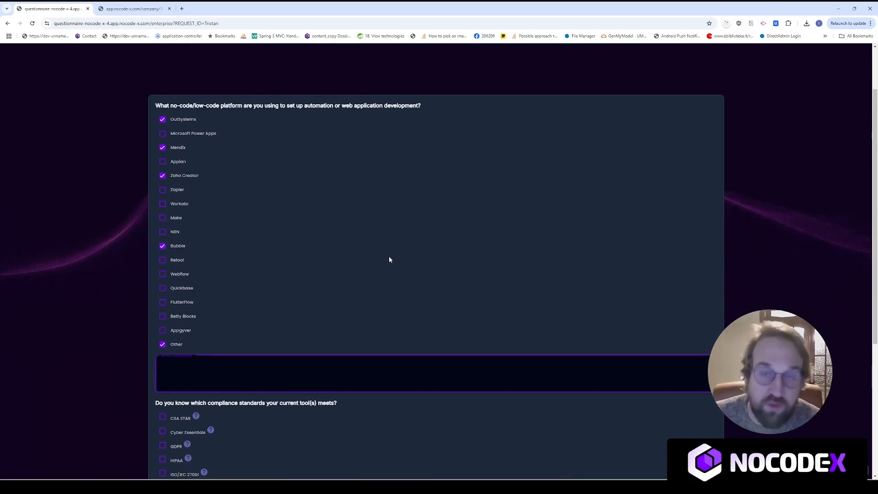
text(NoCod)
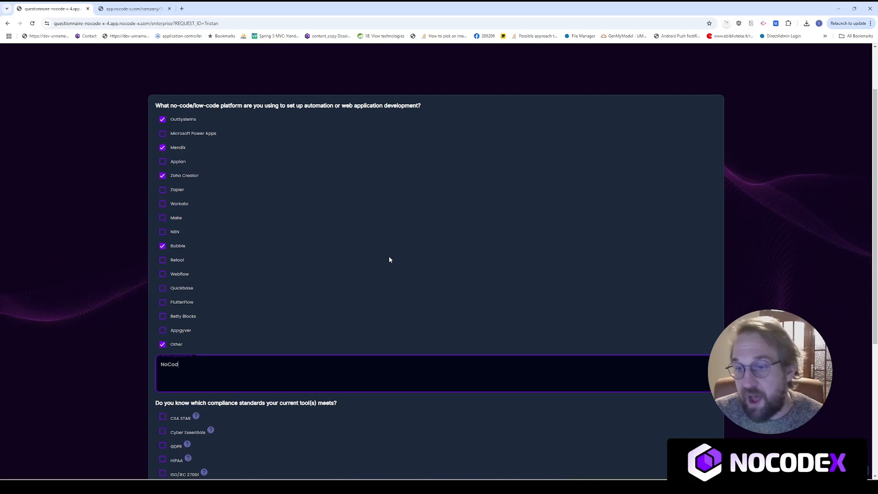
text(e-X)
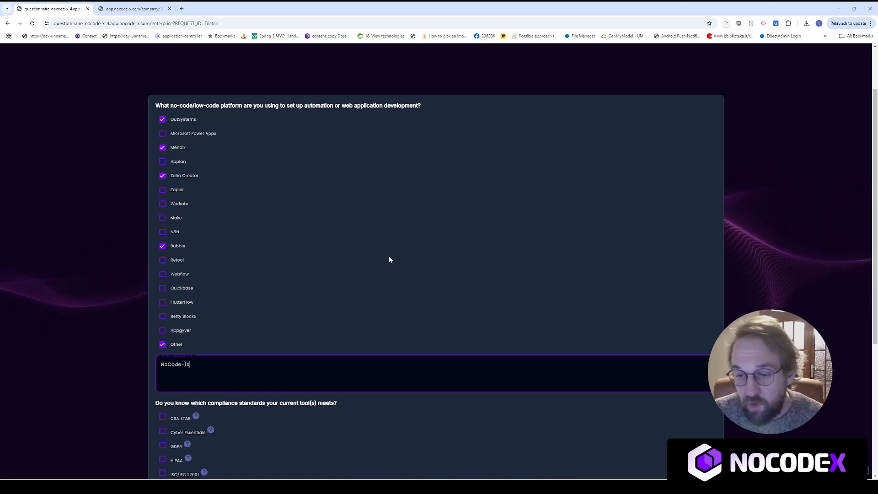
Step: Mark ISO/IEC 27001 as the compliance standard met and describe the problems or challenges addressed as "fsdqfqsdf"
scroll(389, 259, down, 3)
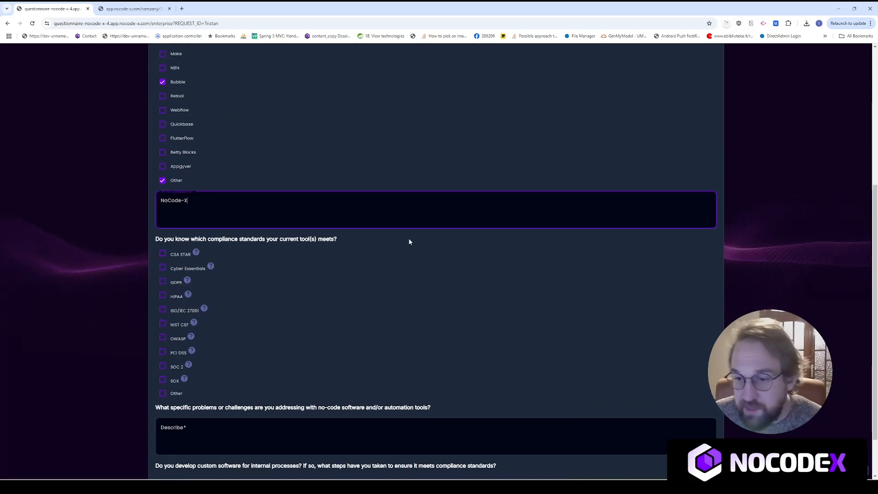
mouse_move(198, 246)
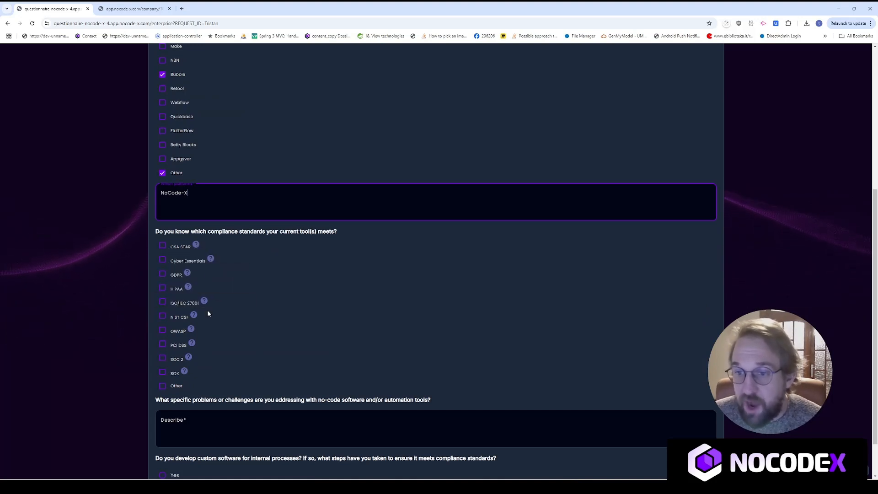
click(176, 303)
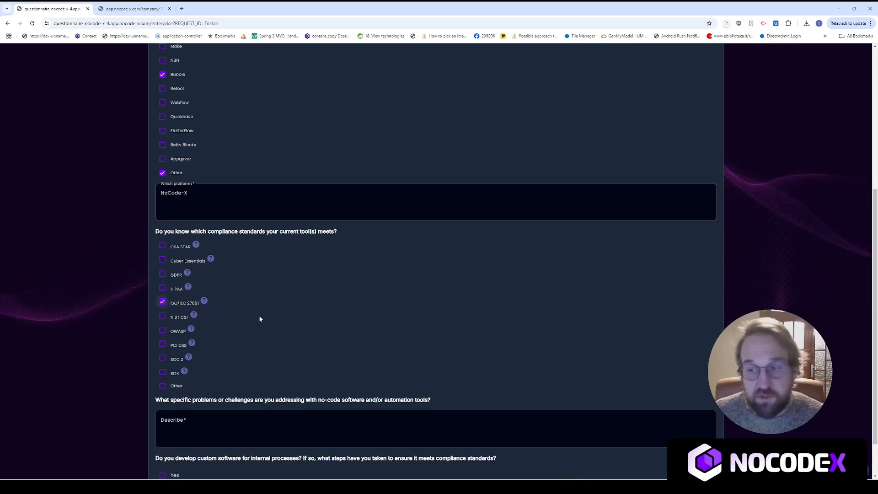
scroll(283, 297, down, 1)
click(256, 374)
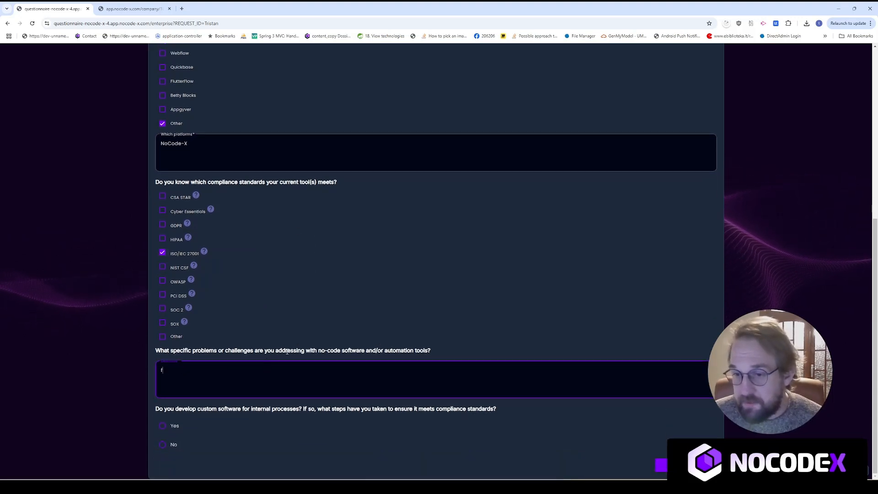
text(fsdqfqsdf)
Step: Answer Yes to developing custom software, enter "qsdfqsdf" as the compliance steps taken, and submit the page
click(165, 426)
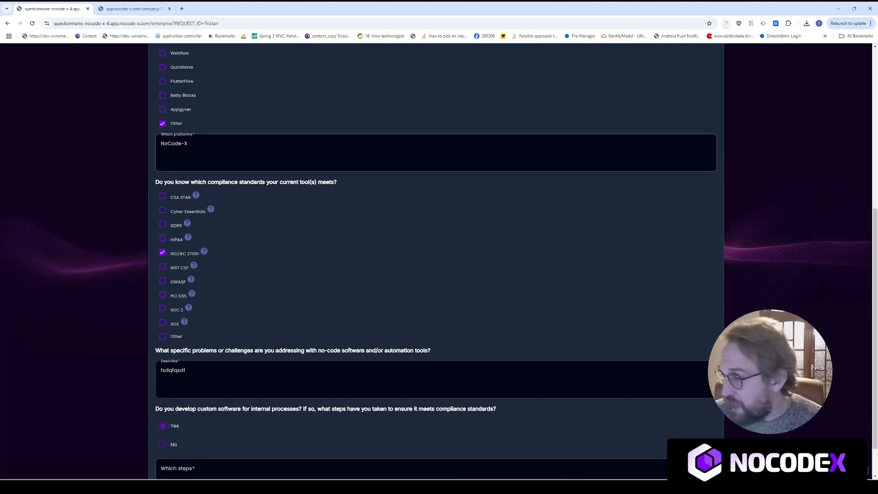
scroll(337, 442, down, 1)
click(337, 435)
text(qsdfqsdf)
click(686, 465)
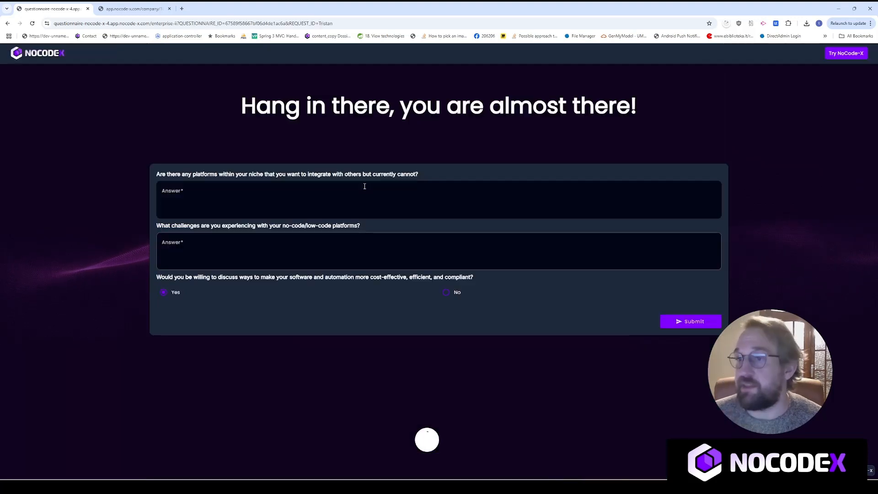
Step: Answer the platform integration question with "qsdfqsdf" and the challenges question with "qsdf", and submit the questionnaire
click(268, 196)
text(qsdfqsdf)
click(226, 250)
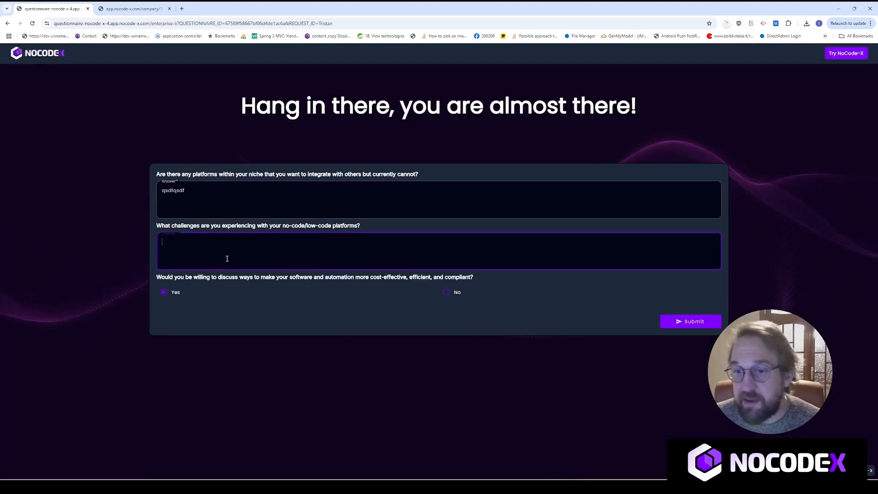
text(qsdf)
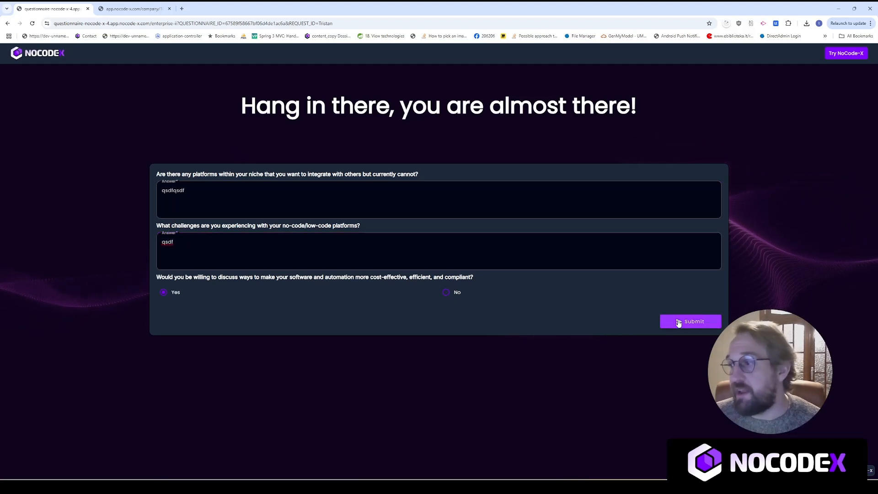
click(678, 322)
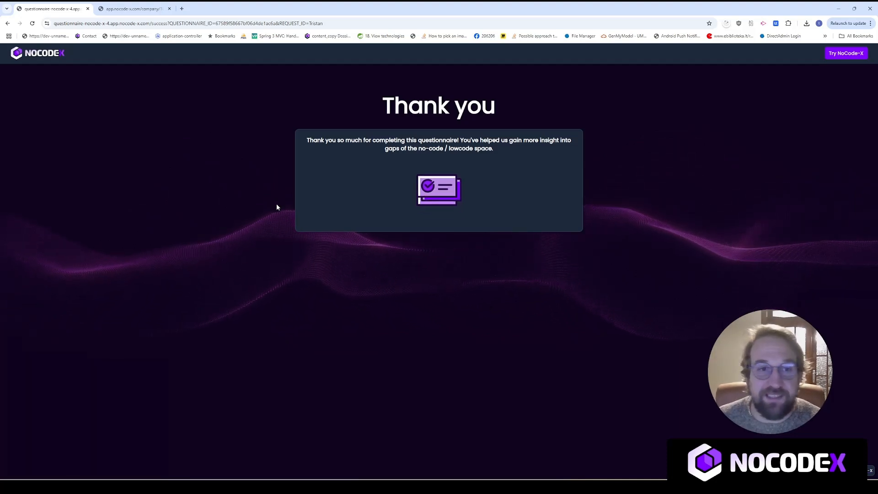
Step: Switch to the NoCode-X editor, search the templates for "enter", and open Questionnaire enterprise in the widest screen layout
click(128, 10)
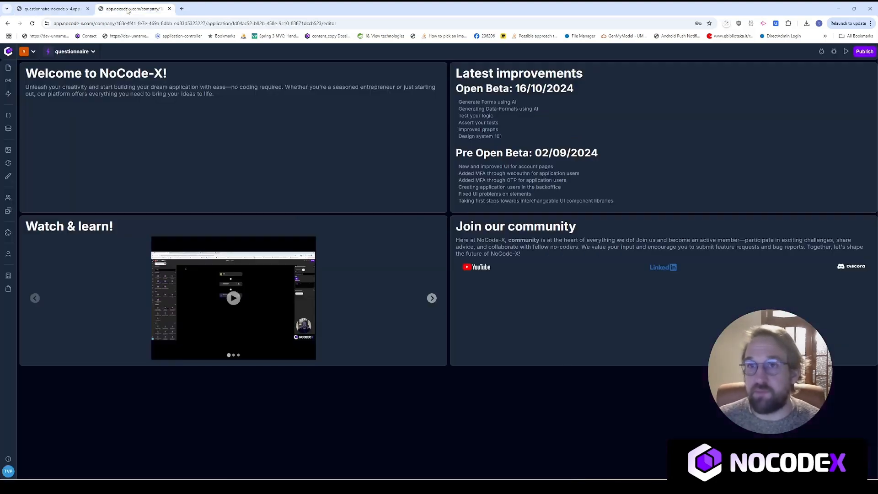
click(11, 68)
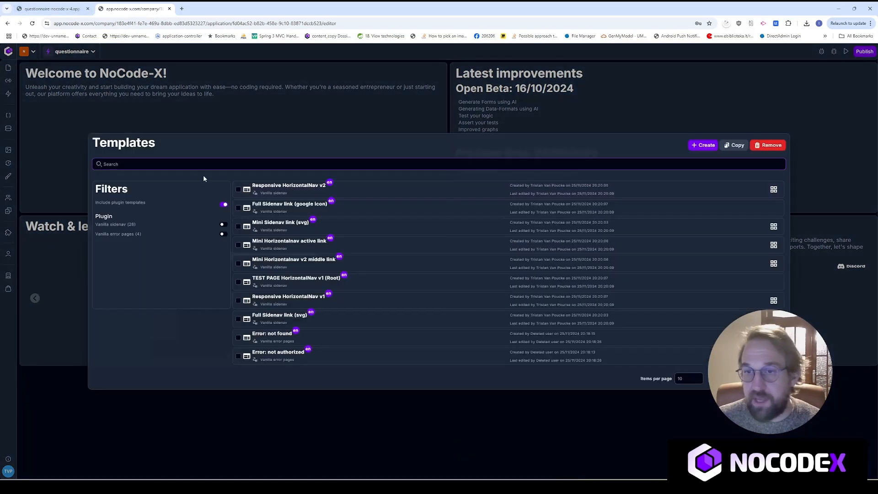
click(63, 6)
click(138, 8)
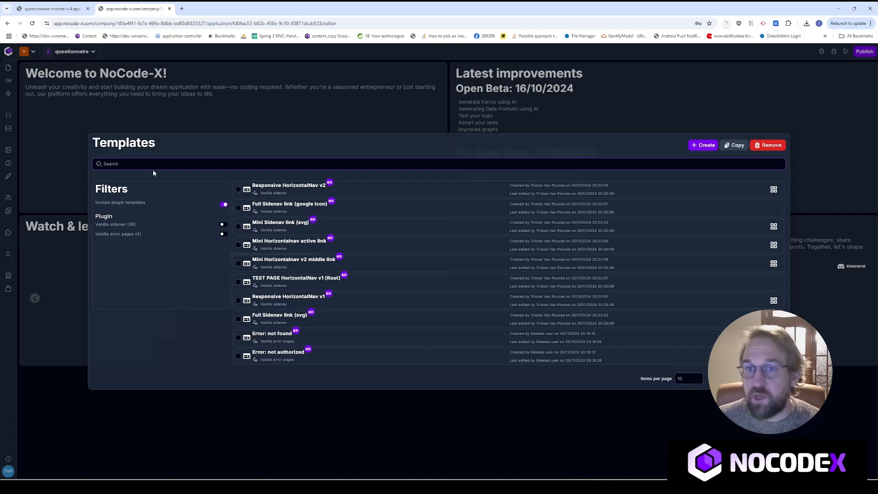
text(enter)
key(Return)
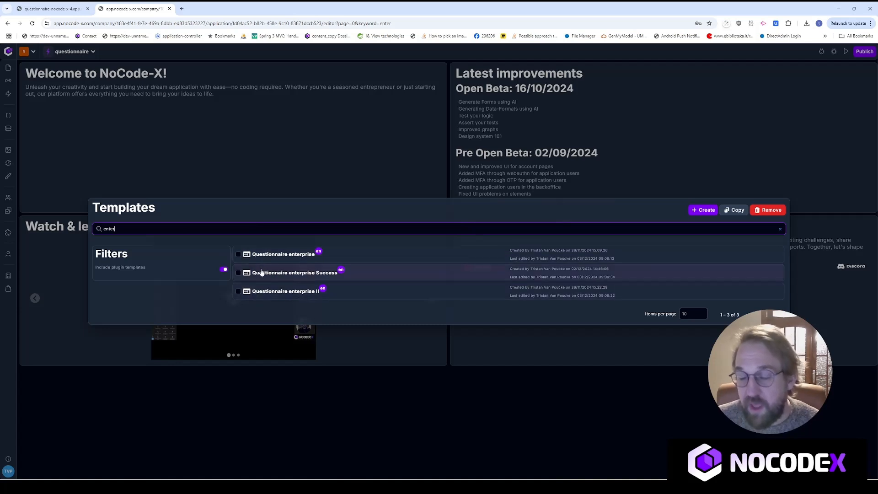
click(289, 257)
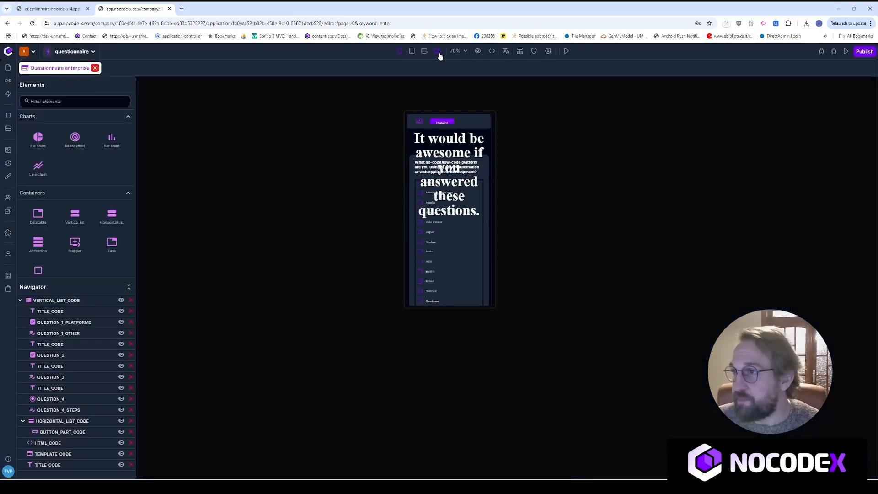
click(437, 50)
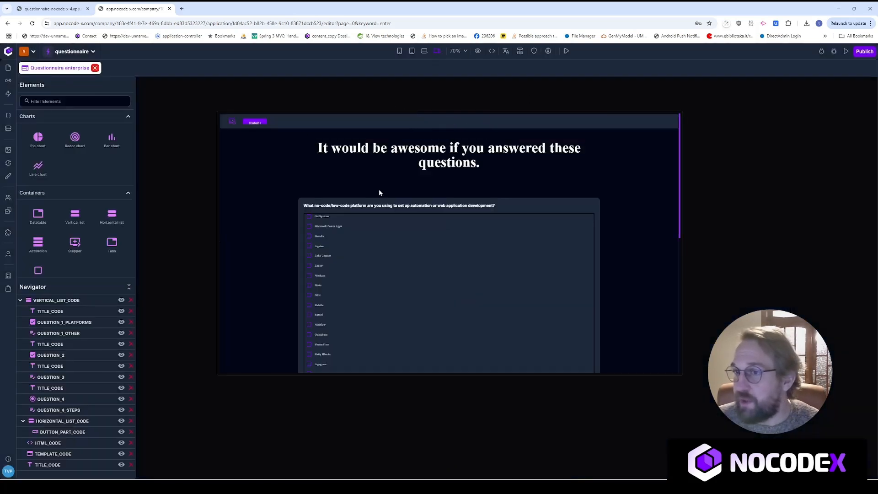
Step: Inspect the properties of the page's header template and the application's installed plugins
click(332, 119)
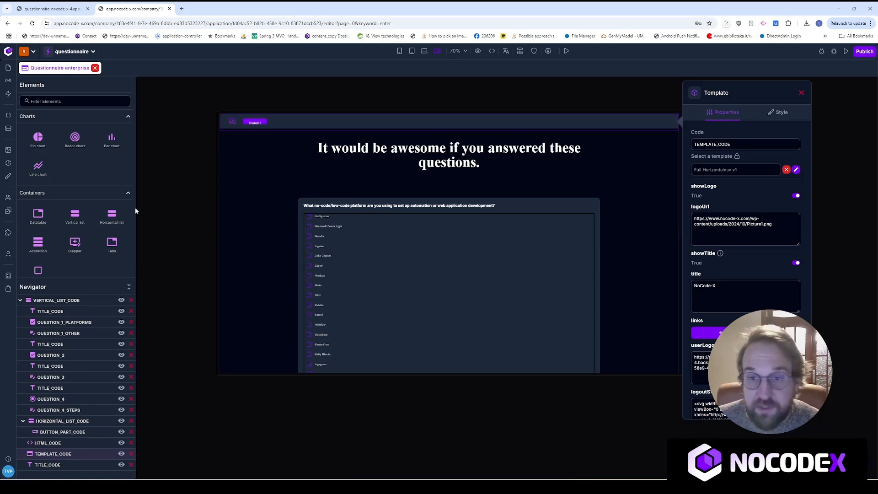
click(8, 233)
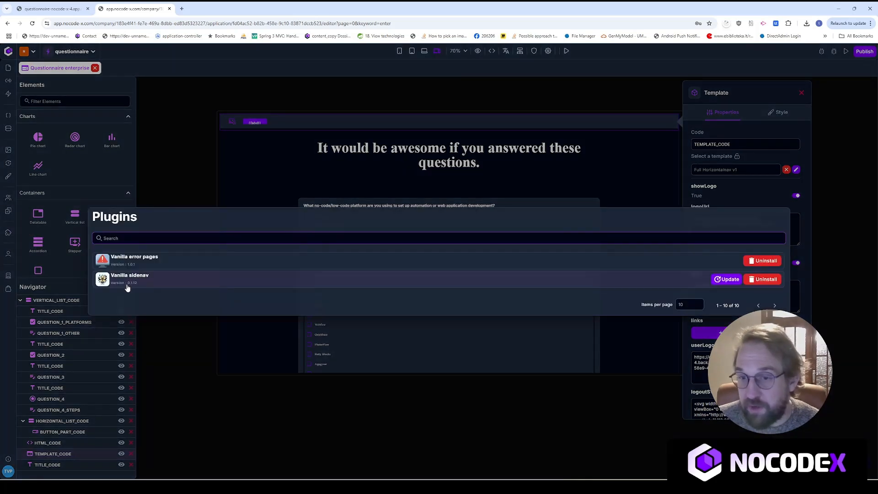
click(190, 410)
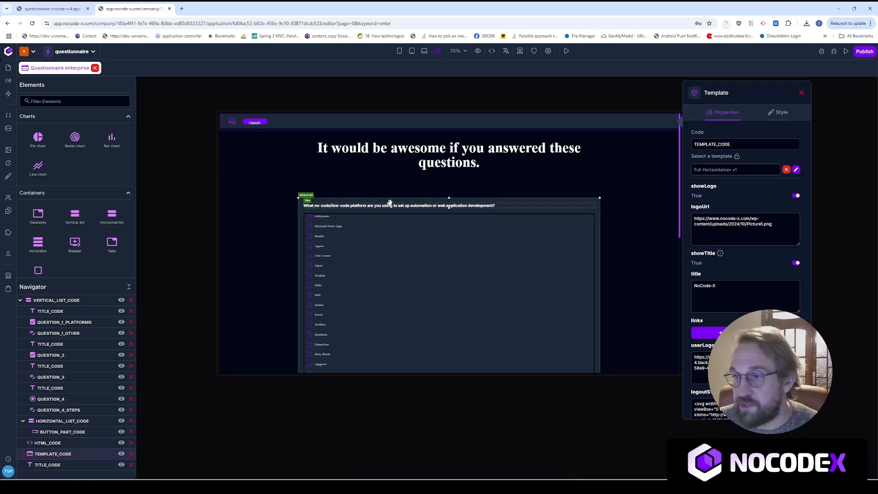
Step: Look through the questionnaire layout and examine the properties and choices of the QUESTION_1_PLATFORMS check box
scroll(421, 238, down, 10)
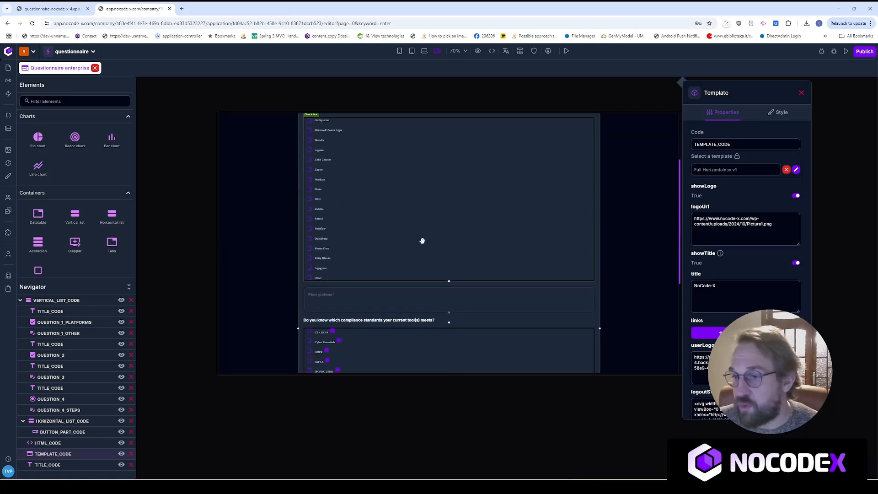
scroll(422, 241, up, 8)
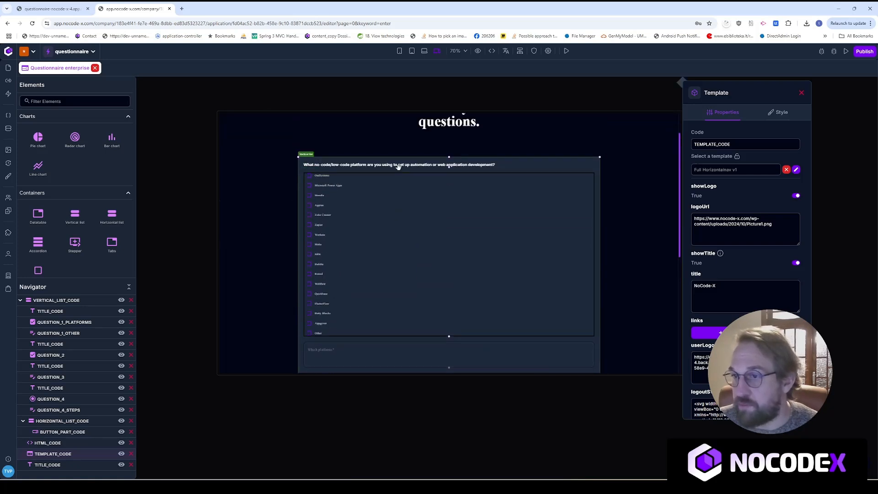
click(429, 212)
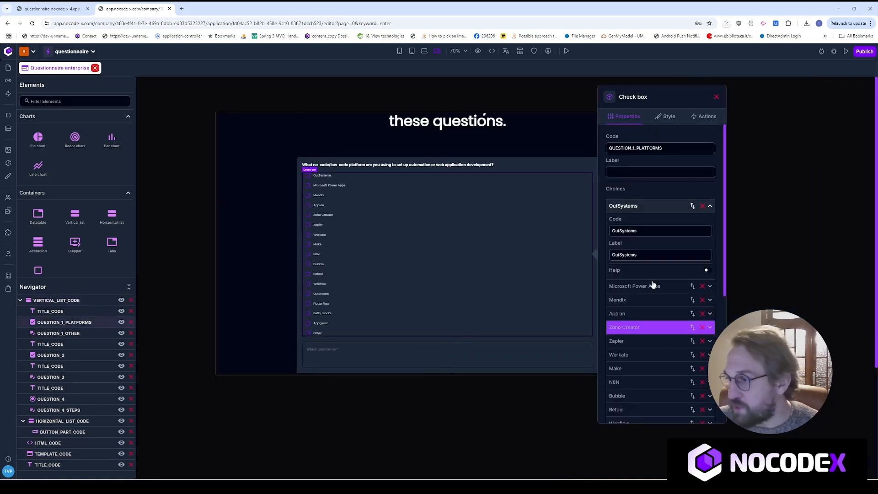
scroll(654, 283, down, 2)
scroll(654, 283, down, 2)
scroll(667, 183, up, 10)
Step: Open the check box's on-change action and inspect the arguments of its Get value of Check box field function
click(706, 116)
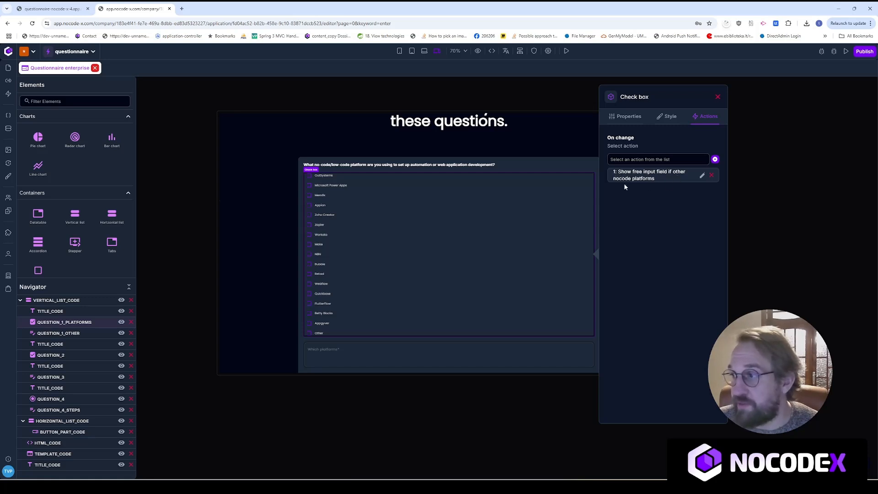
click(702, 176)
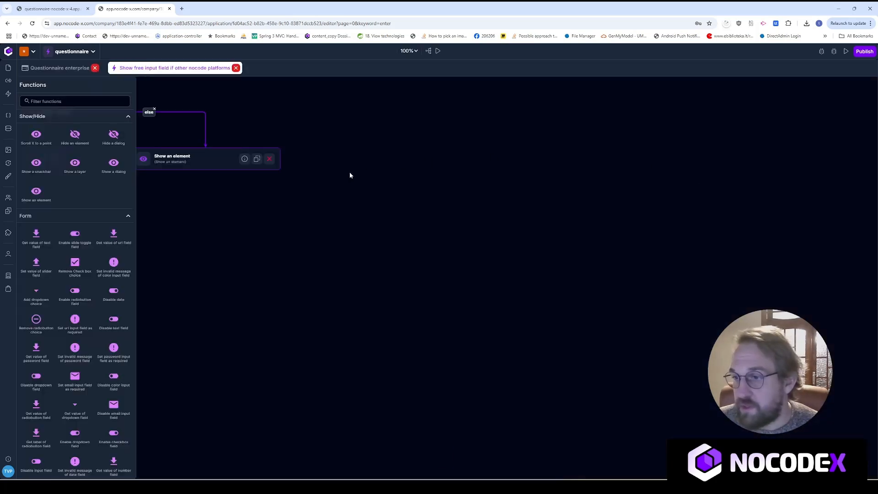
click(414, 224)
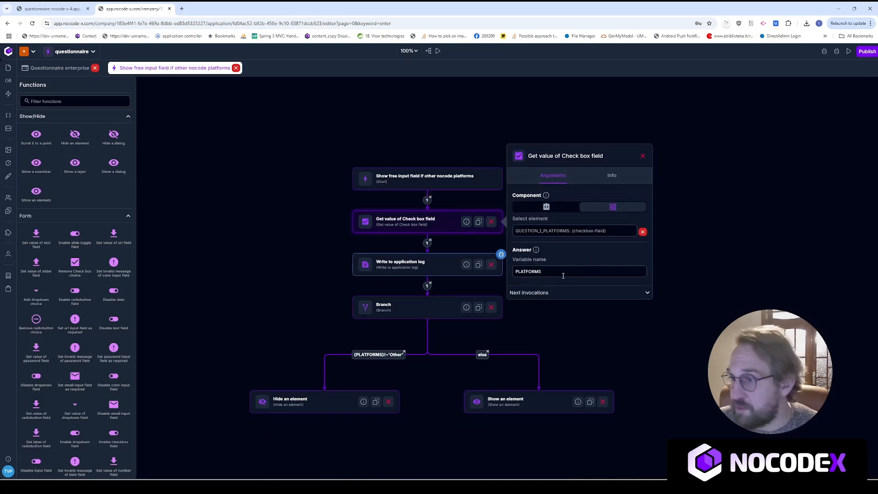
drag(563, 275, 512, 280)
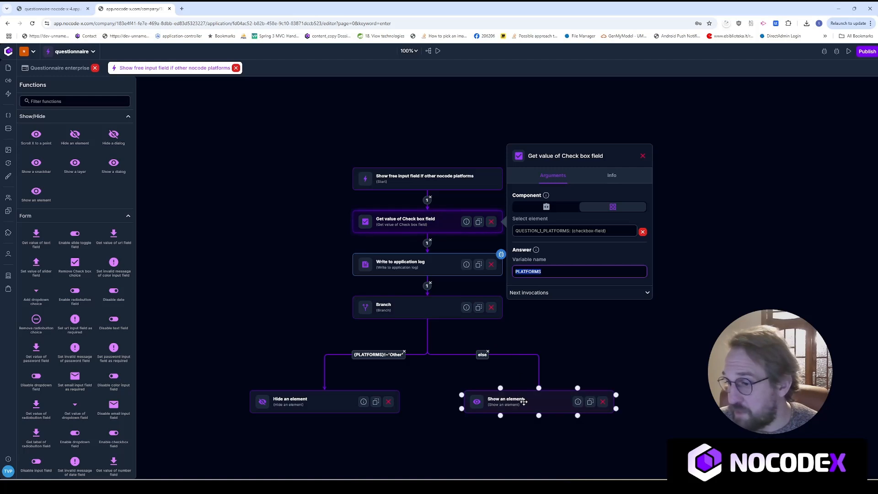
Step: Inspect the arguments of the Hide an element and Show an element functions under the action's branch
click(309, 404)
drag(616, 336, 613, 214)
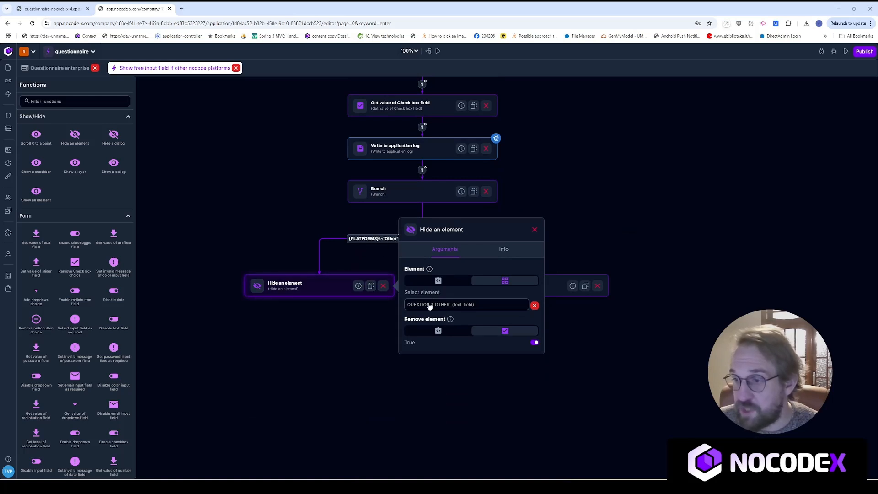
click(534, 231)
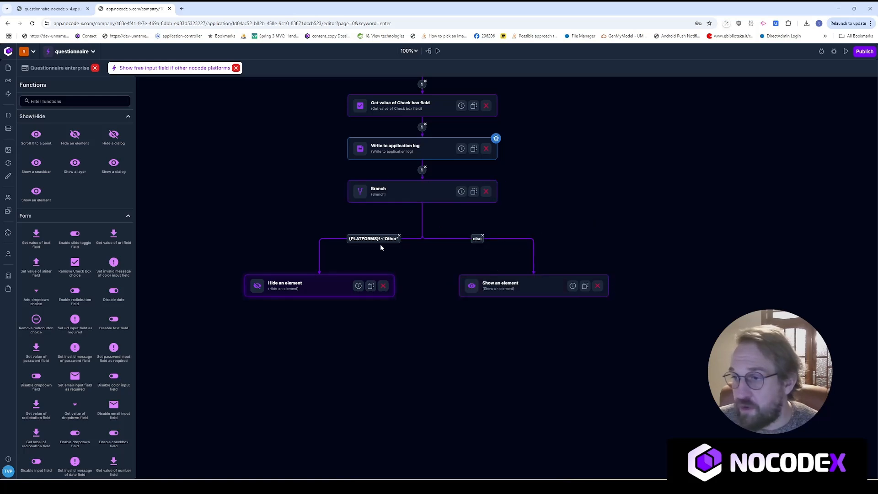
click(508, 285)
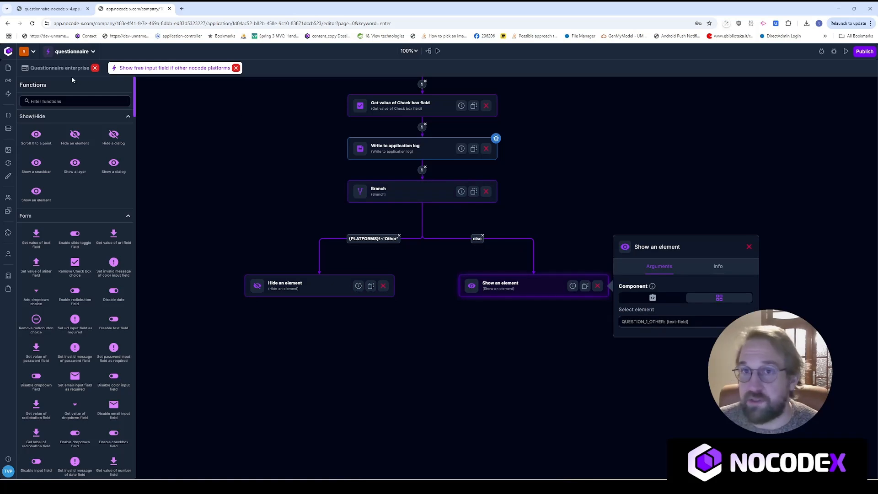
Step: On the Questionnaire enterprise page, inspect the QUESTION_1_OTHER text field's properties and the on-change action of the QUESTION_1_PLATFORMS check box
click(69, 69)
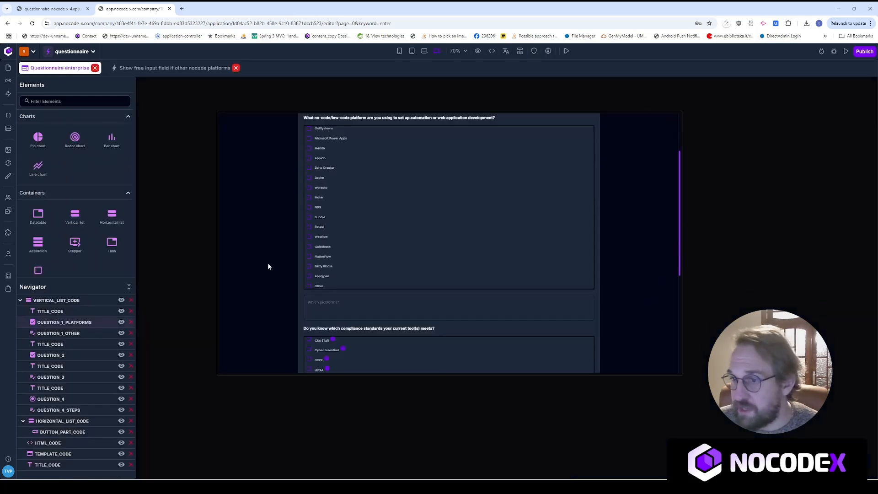
scroll(348, 263, down, 2)
click(439, 235)
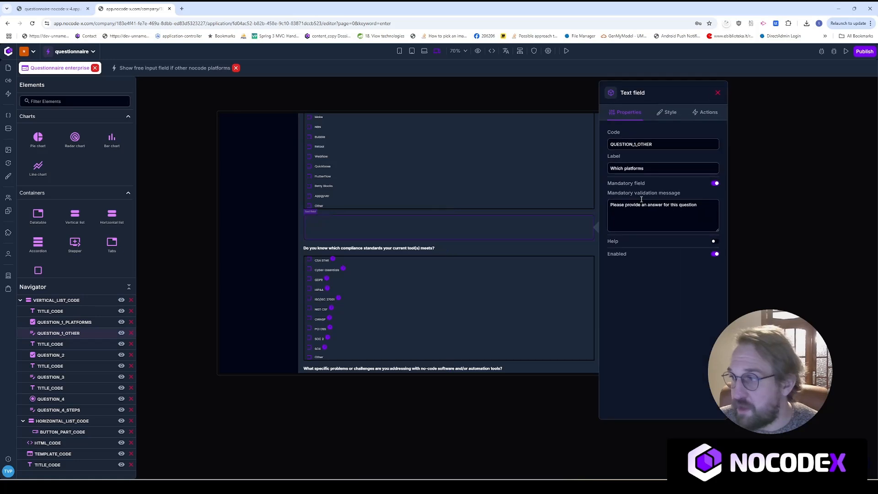
drag(652, 145, 624, 146)
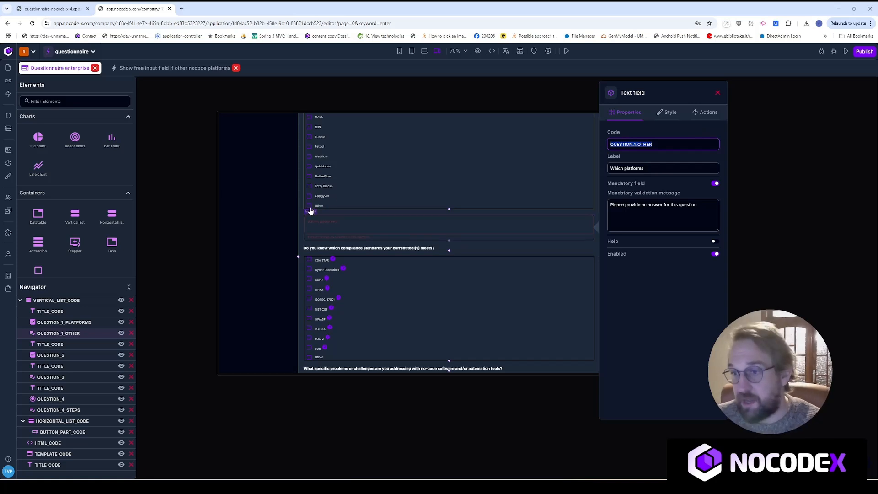
click(432, 184)
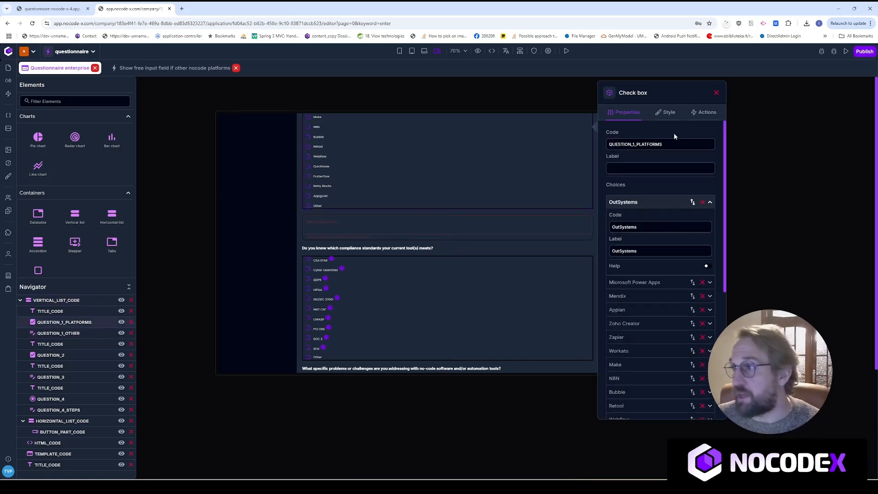
click(705, 116)
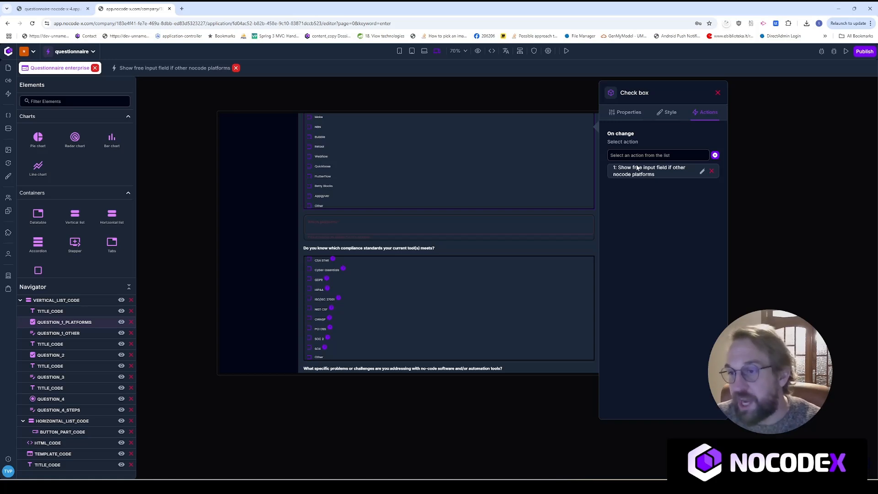
Step: Inspect the QUESTION_2 check box's properties, including the help messages of its CSA STAR and Cyber Essentials choices
scroll(252, 270, down, 2)
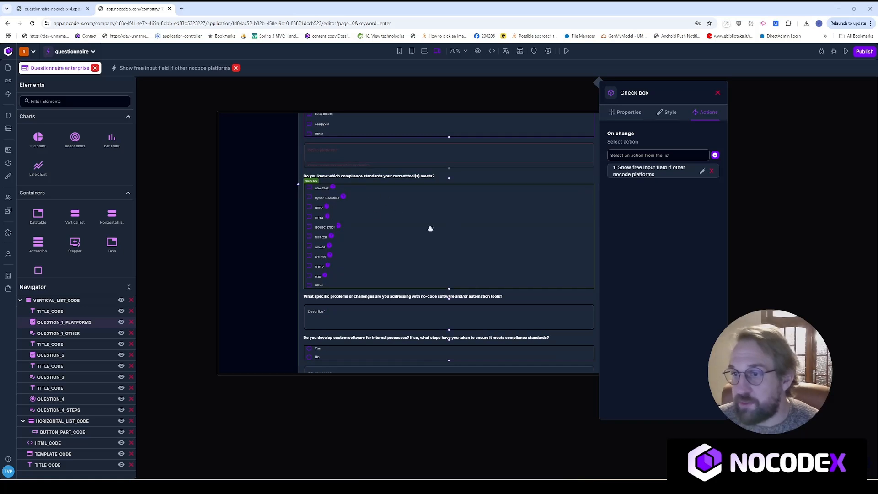
click(463, 233)
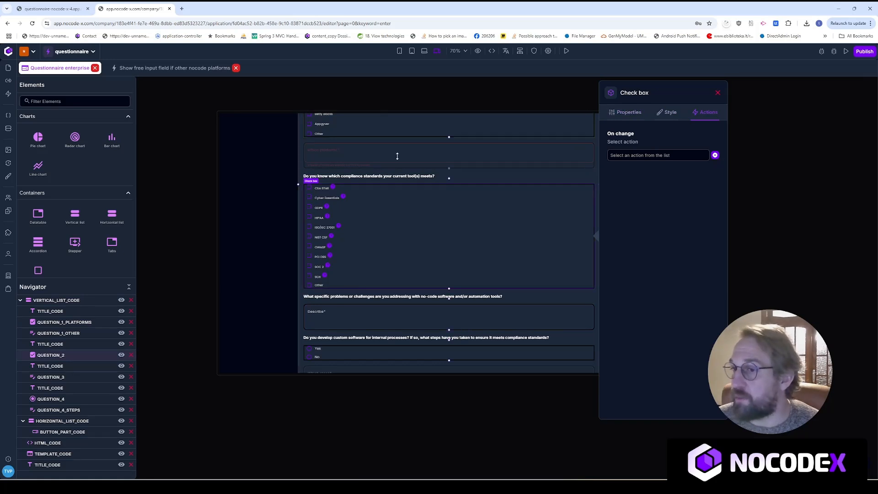
click(630, 112)
scroll(646, 304, down, 1)
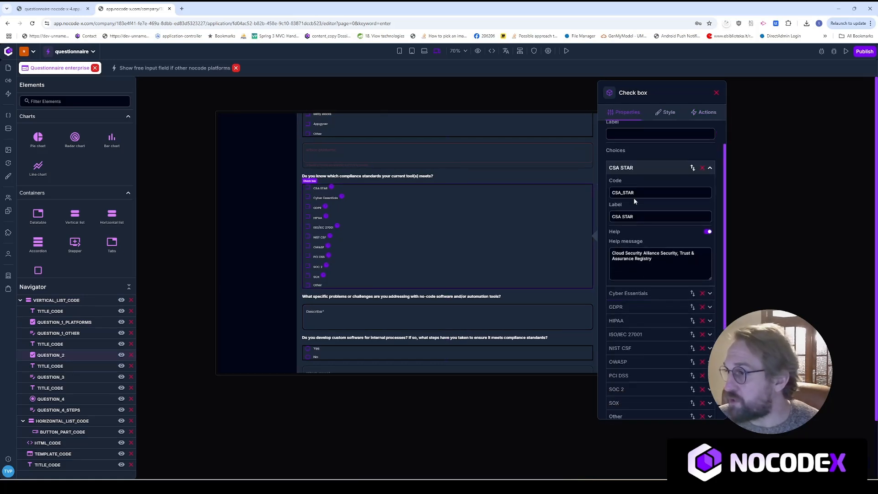
triple_click(672, 266)
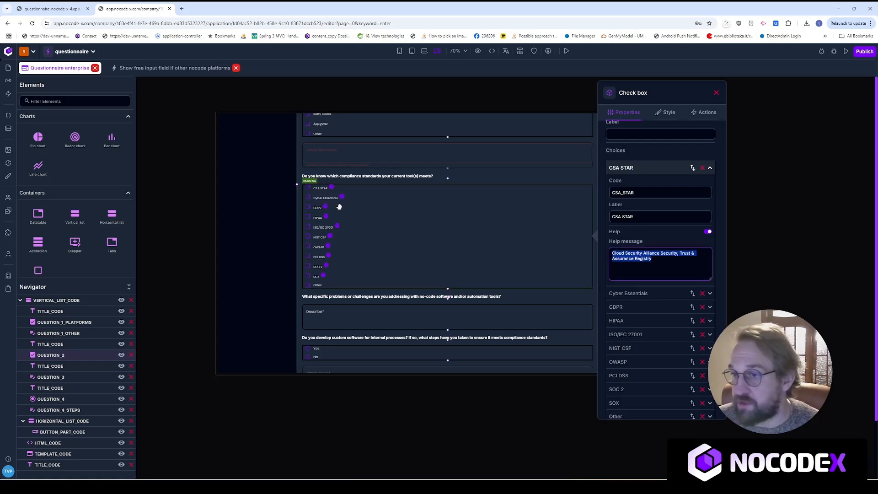
click(666, 293)
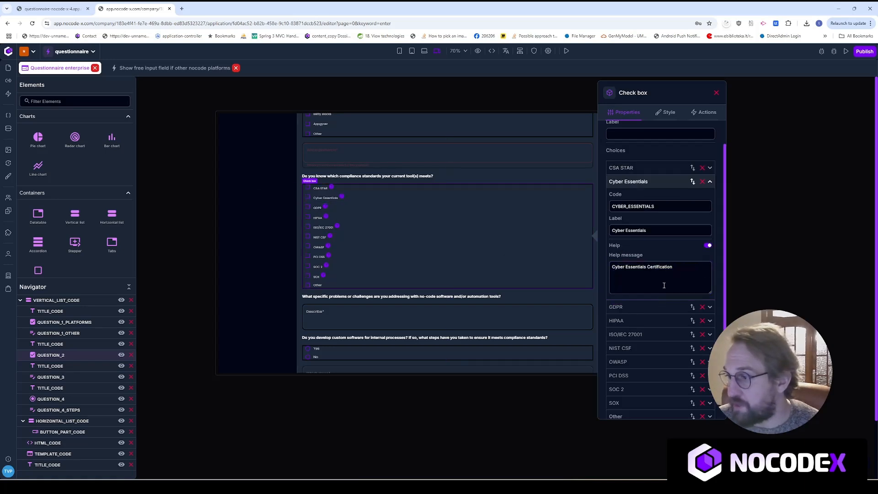
click(661, 273)
triple_click(661, 273)
Step: Look through the remaining questions and open the properties of the Next button at the end of the form
scroll(384, 279, down, 1)
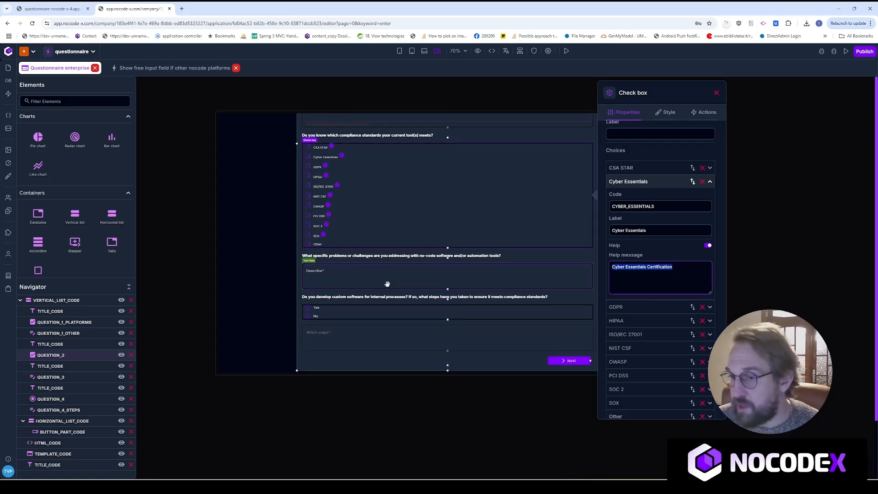
scroll(355, 320, down, 2)
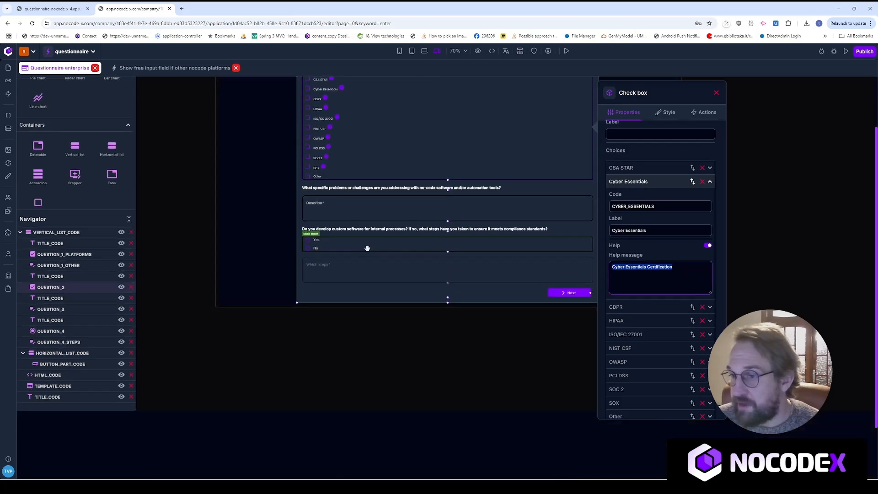
click(556, 295)
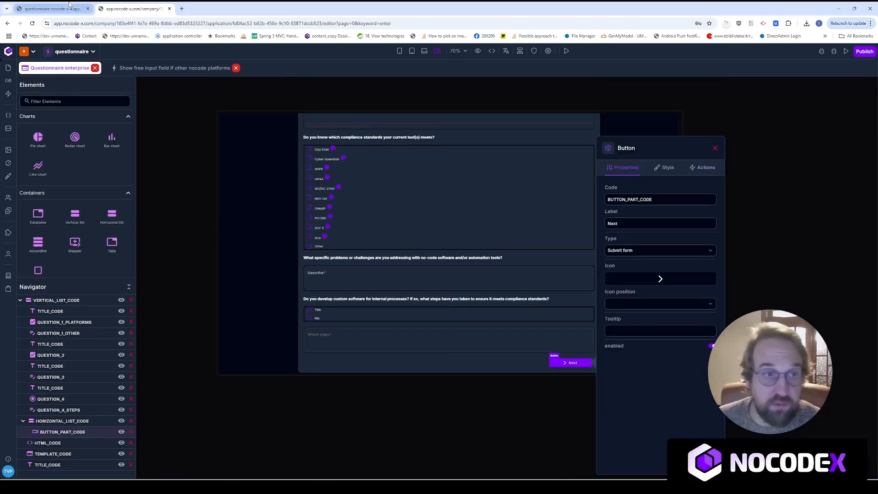
Step: Switch to the published questionnaire and examine the REQUEST_ID parameter in the thank-you page's URL
mouse_move(68, 4)
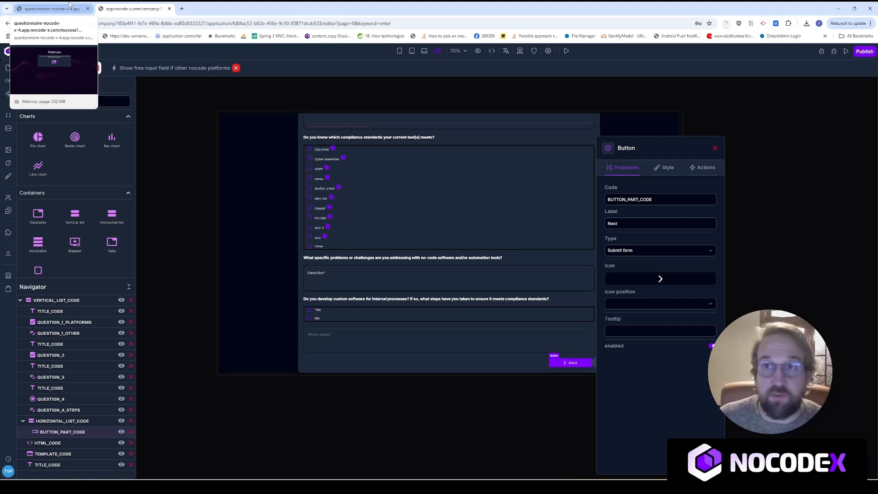
click(69, 4)
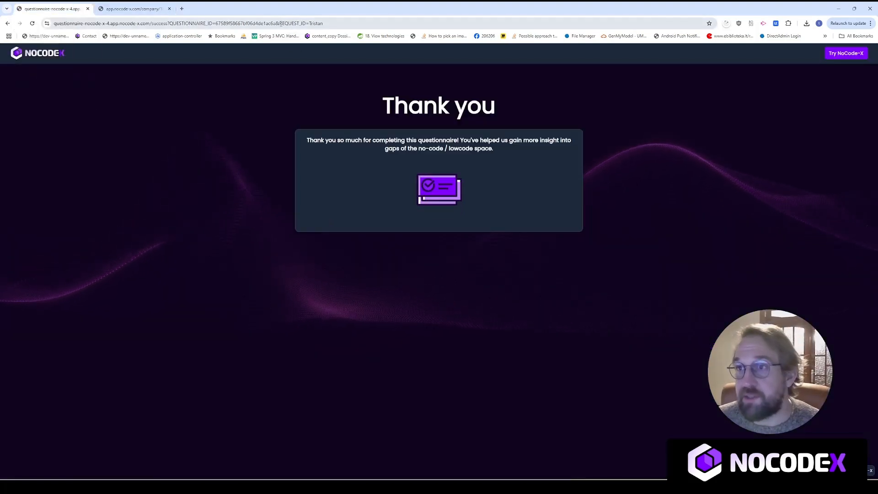
drag(280, 23, 306, 24)
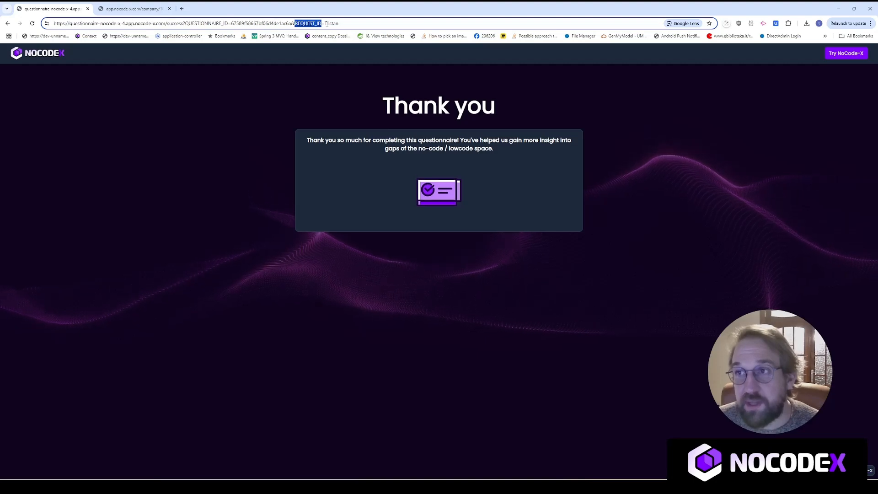
click(383, 25)
drag(383, 24, 297, 25)
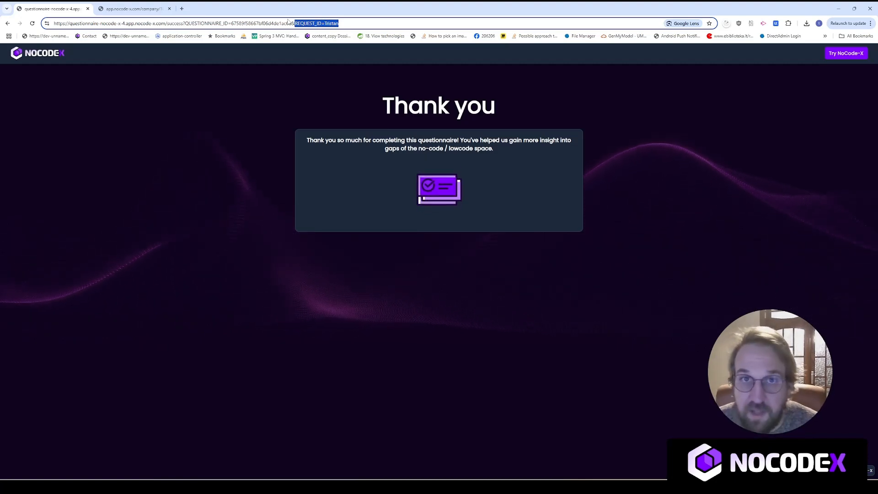
Step: Return to the NoCode-X editor and open the Next button's on-click action Move to step 2 for editing
click(133, 8)
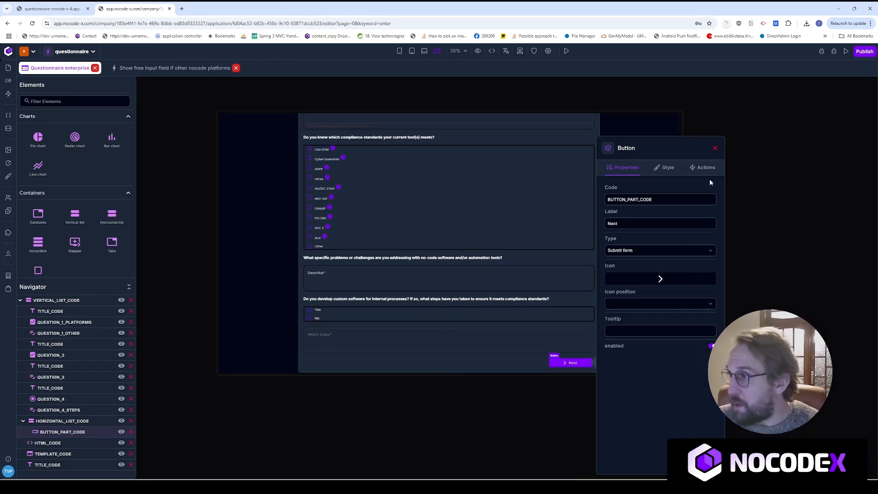
click(704, 167)
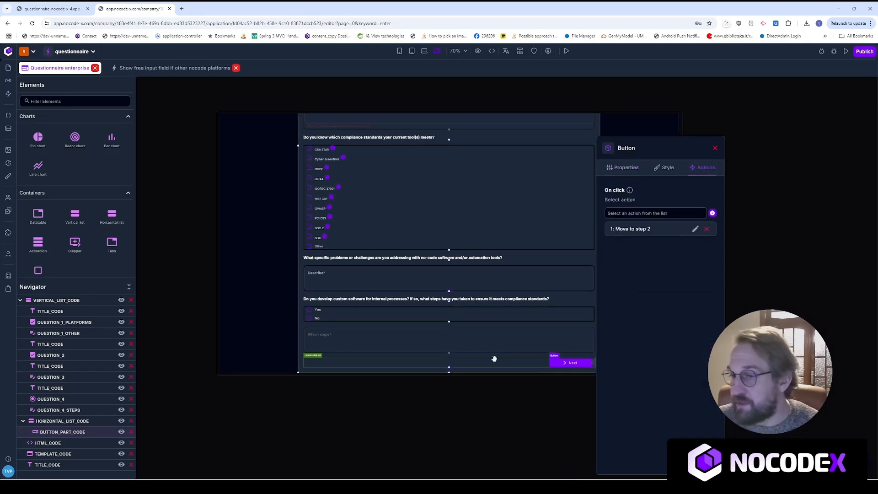
click(695, 228)
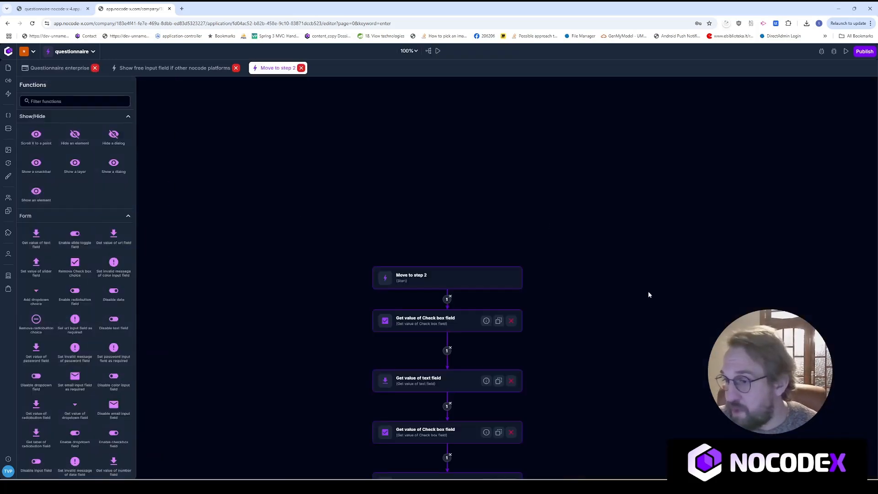
Step: Place the first Get value of Check box field closely below the start block, and inspect its arguments and those of the following text field function
drag(648, 291, 603, 179)
drag(435, 172, 435, 144)
drag(431, 206, 433, 178)
click(432, 178)
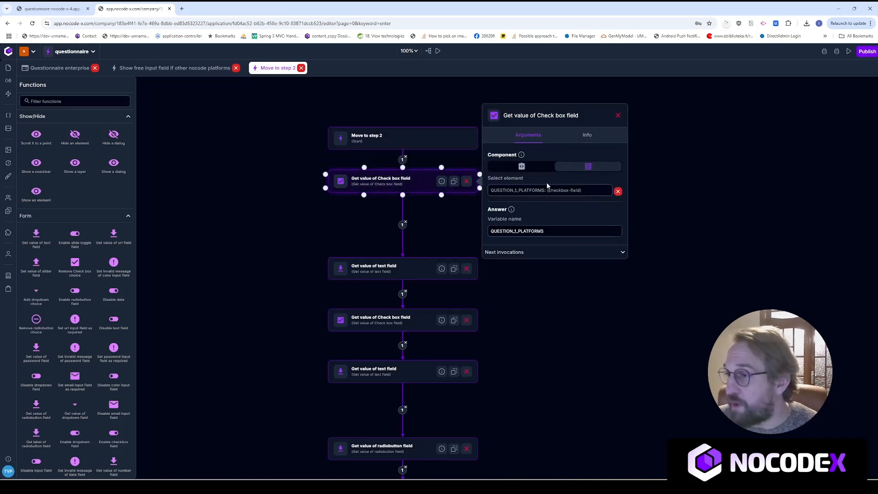
click(417, 268)
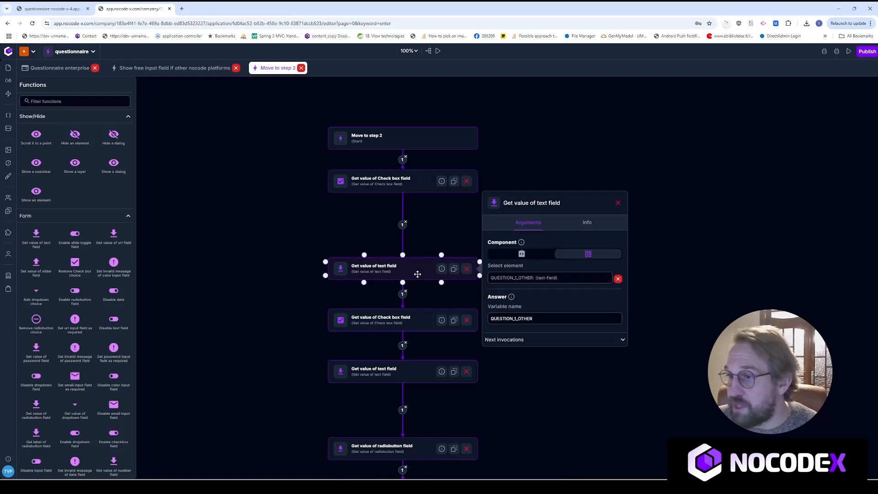
Step: Move the first text field and second check box functions up to close the gaps, and inspect the second check box function's arguments
drag(417, 269, 438, 200)
scroll(597, 343, down, 2)
click(432, 245)
click(408, 191)
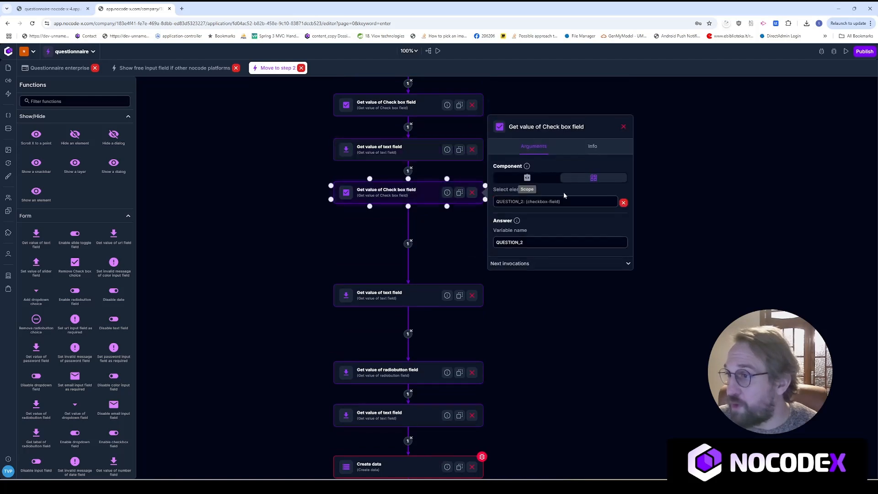
Step: Move the remaining text field and radiobutton field functions and the Create data function up to close the gaps in the flow
click(413, 300)
drag(414, 299, 415, 237)
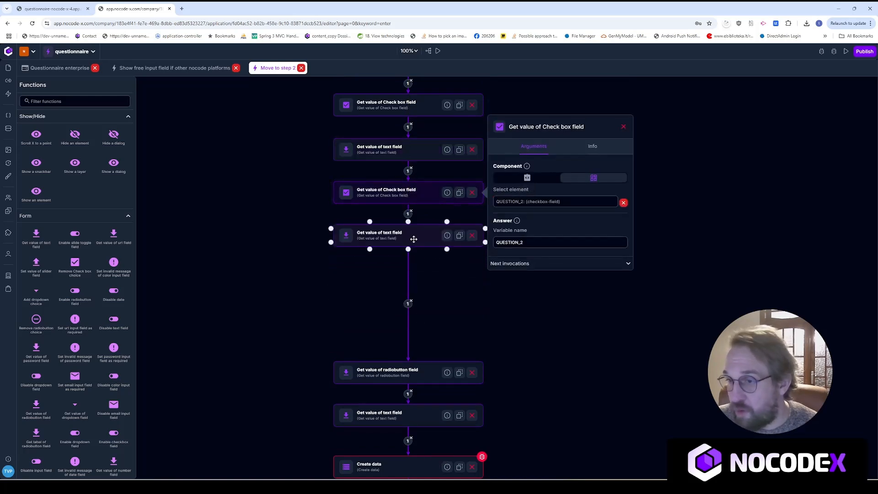
click(402, 371)
drag(403, 372, 400, 278)
click(419, 406)
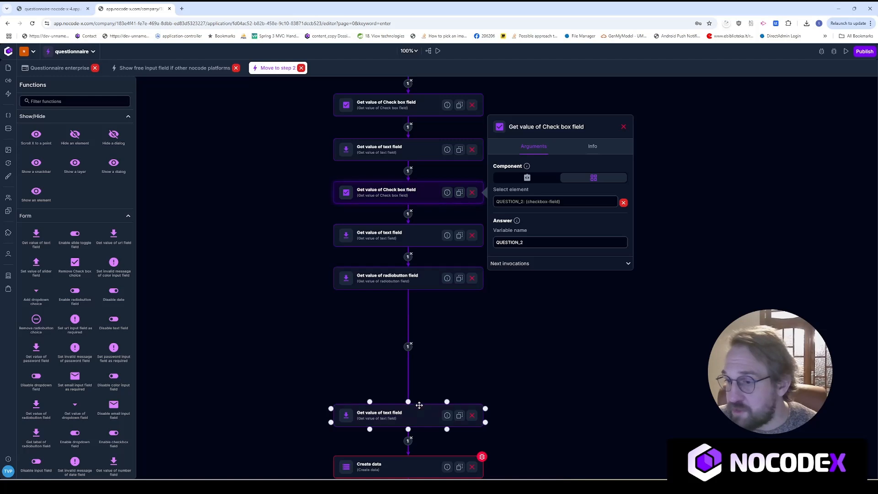
drag(417, 414, 417, 317)
drag(613, 418, 595, 310)
drag(378, 361, 382, 256)
Step: Inspect the Create data function's arguments: its name, data-format, body field mappings and Data id variable
click(403, 256)
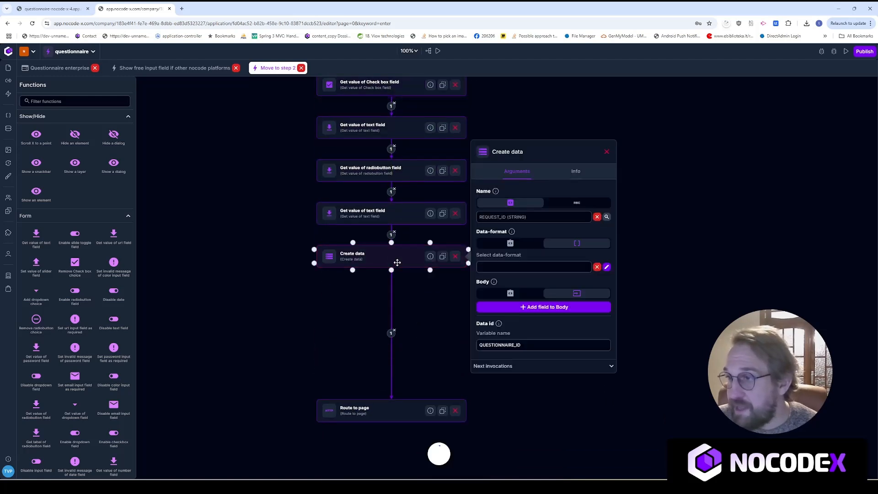
click(550, 296)
scroll(565, 302, down, 3)
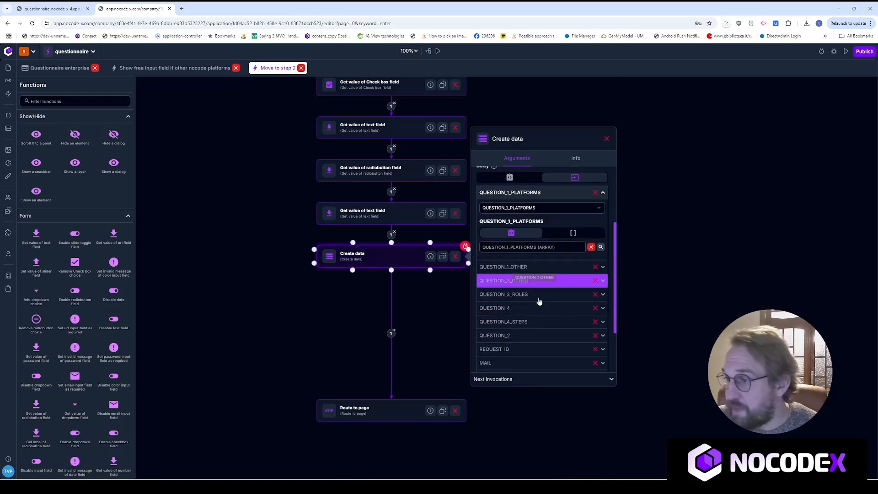
scroll(551, 273, up, 3)
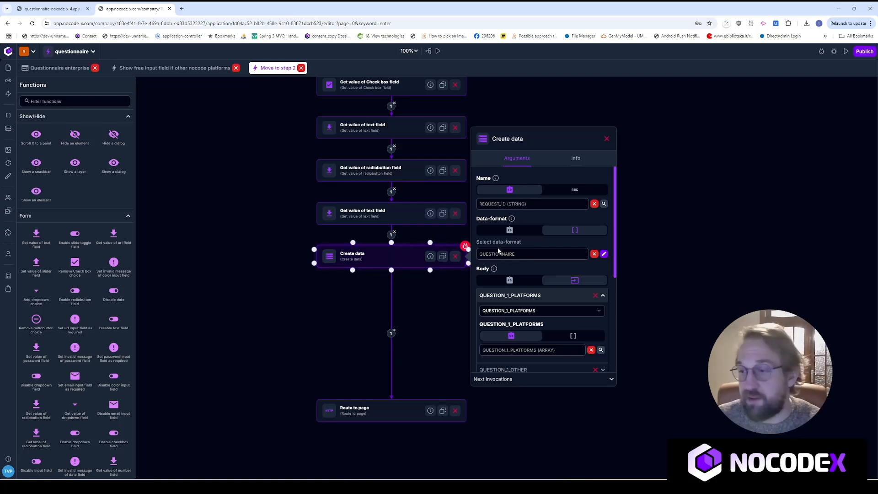
click(513, 296)
scroll(515, 298, down, 1)
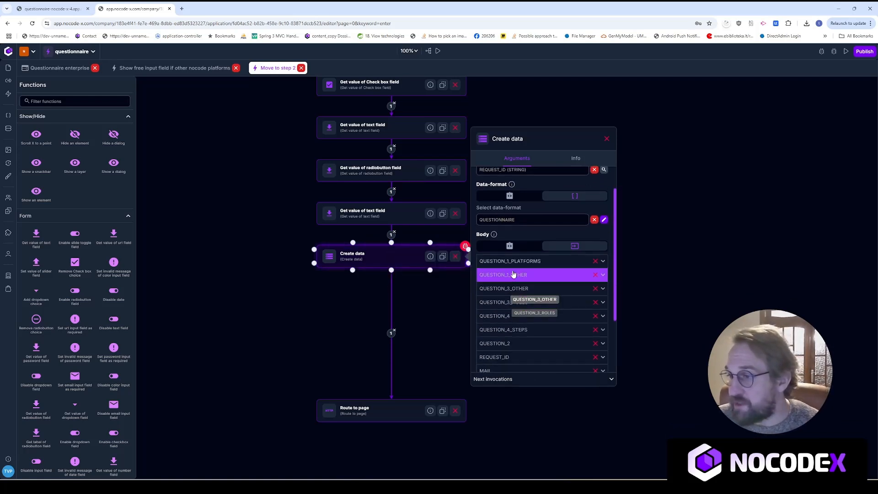
scroll(499, 338, down, 2)
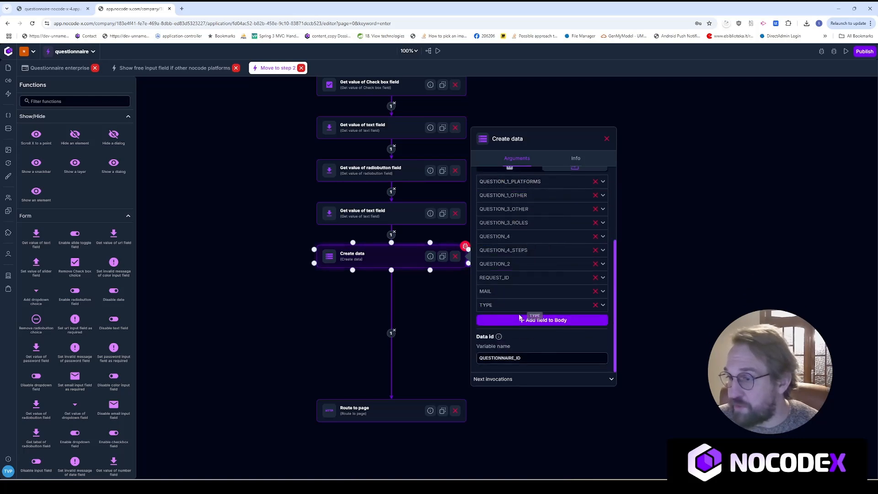
double_click(542, 359)
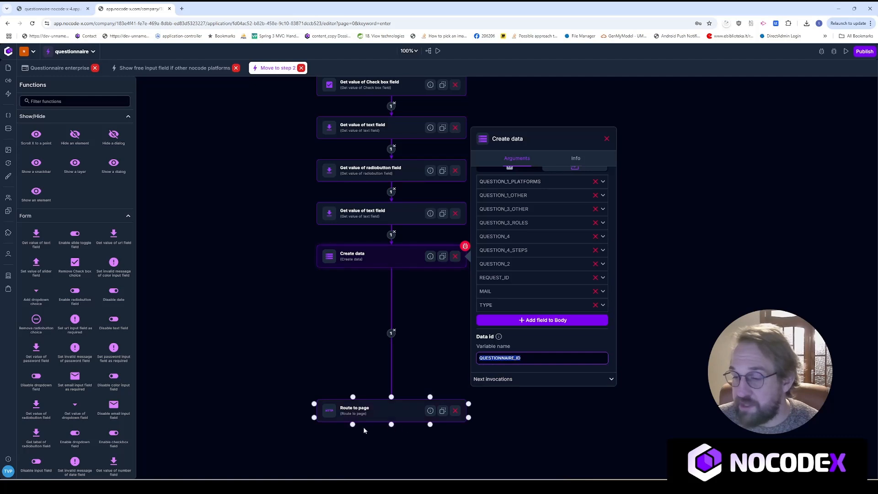
Step: Move the Route to page function directly below Create data and review its template and template parameters
drag(373, 413, 372, 306)
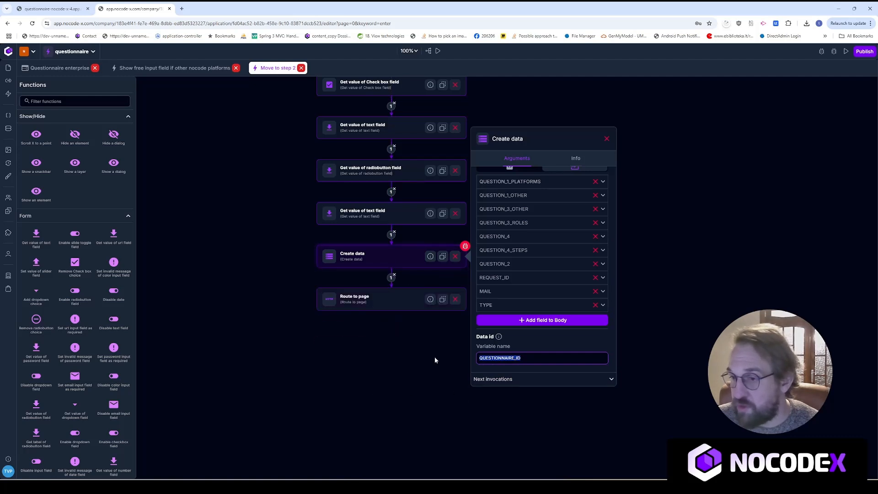
click(382, 301)
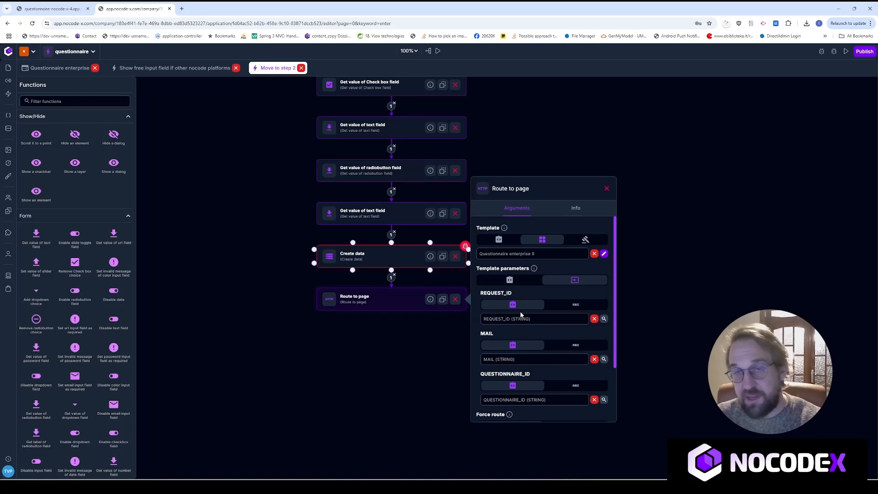
scroll(519, 355, down, 1)
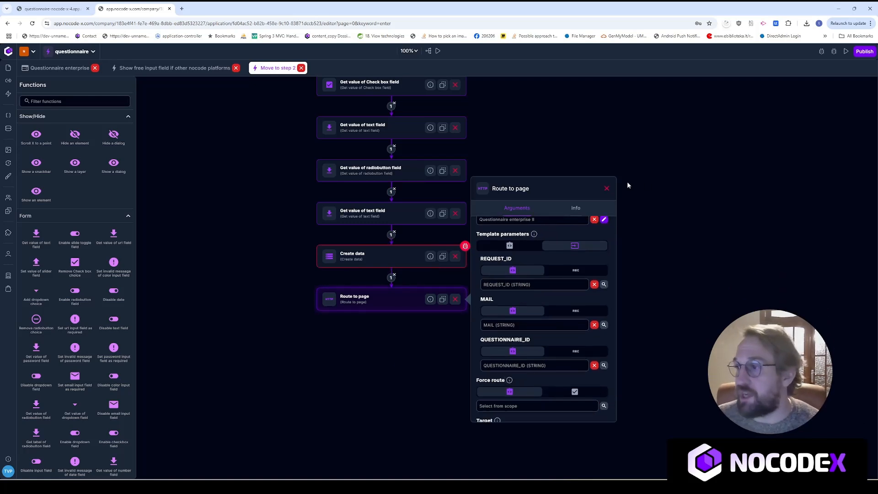
click(607, 188)
Step: Open the QUESTIONNAIRE data-format and review its list of properties
click(9, 130)
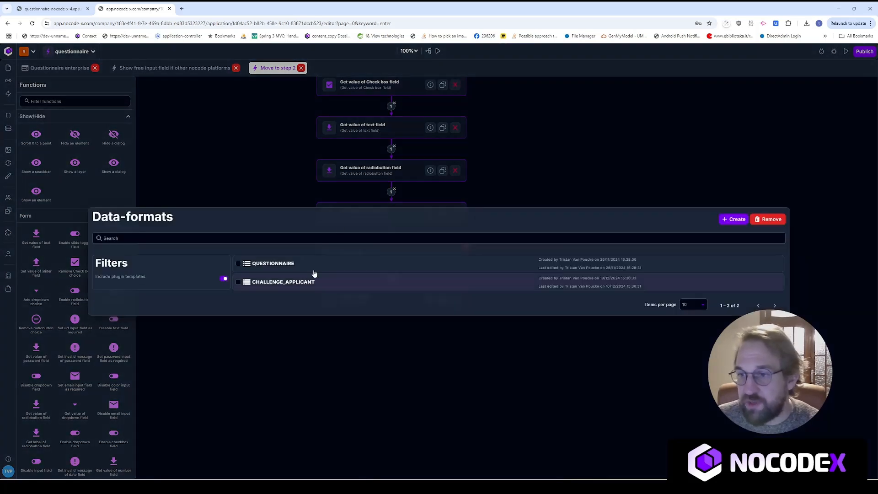
click(334, 263)
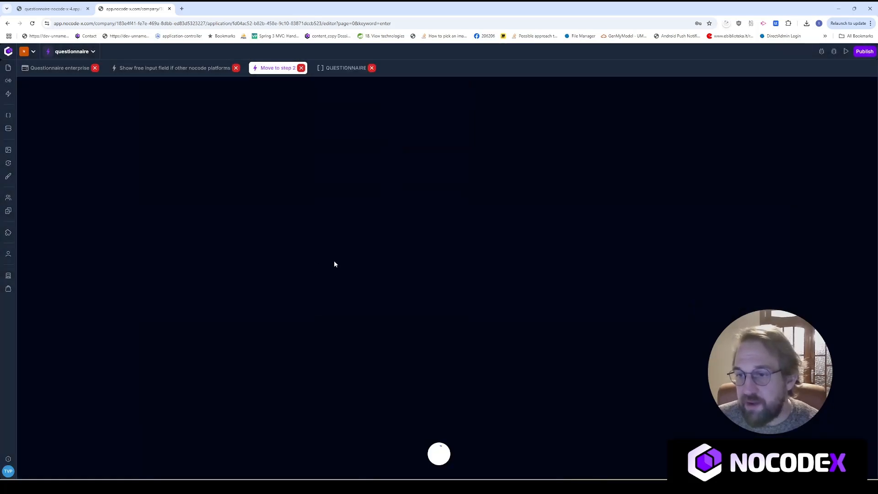
click(133, 205)
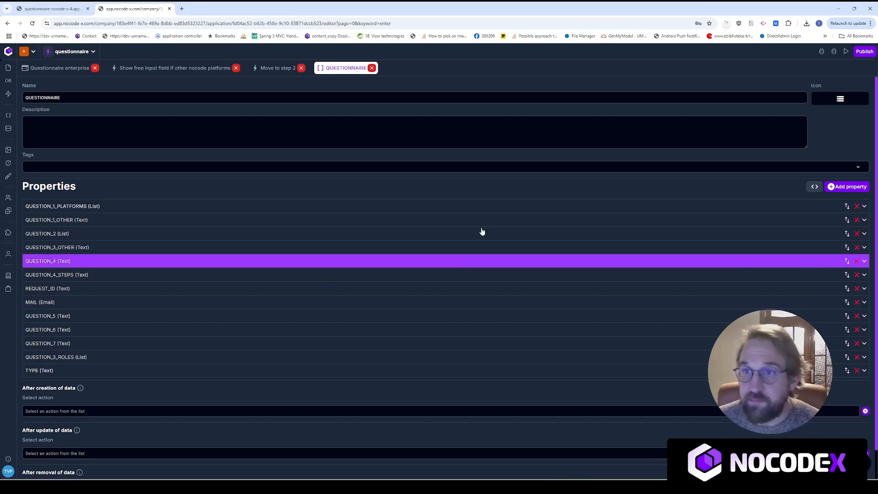
Step: Return to the Questionnaire enterprise page and open the Move to step 2 action attached to its Next button
click(52, 69)
scroll(617, 246, down, 5)
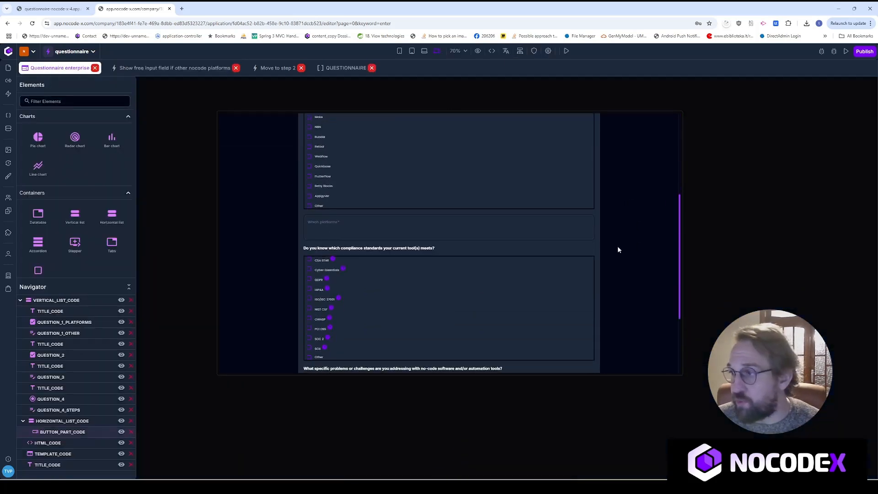
scroll(589, 359, down, 1)
click(569, 362)
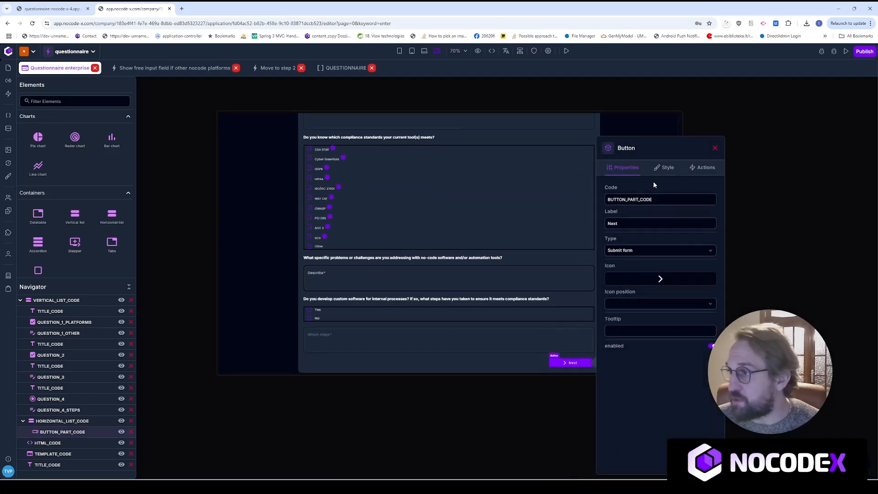
click(699, 169)
click(695, 228)
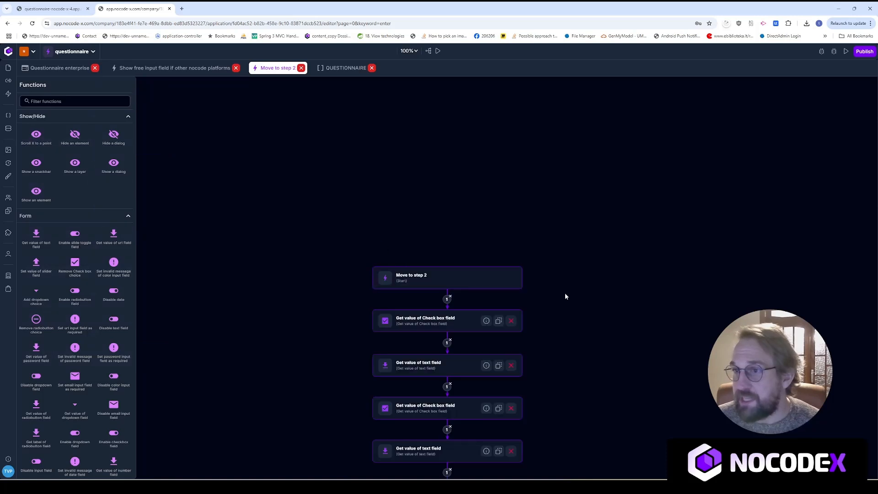
Step: Open the Questionnaire enterprise II template from the Route to page function and show it at desktop width
scroll(276, 145, down, 5)
click(411, 407)
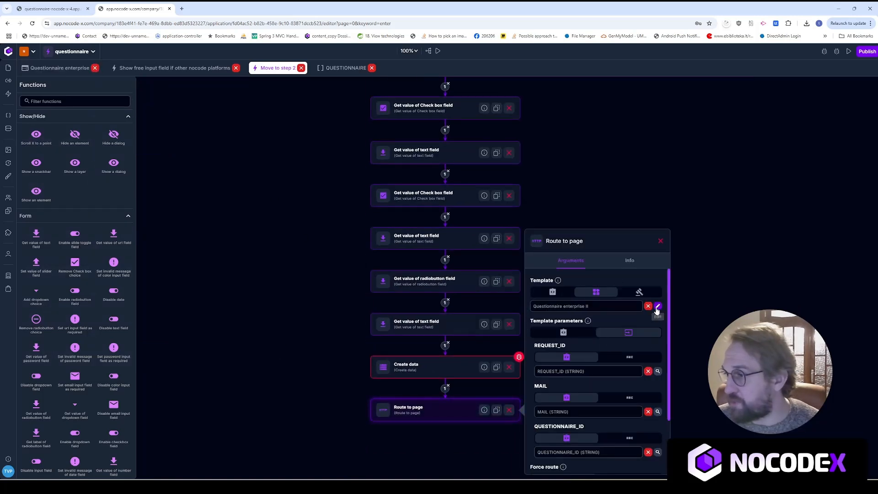
click(657, 307)
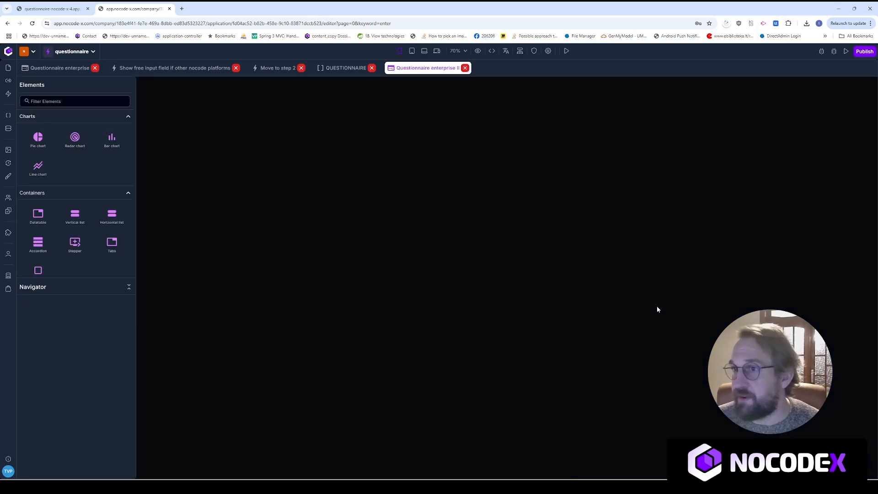
click(426, 52)
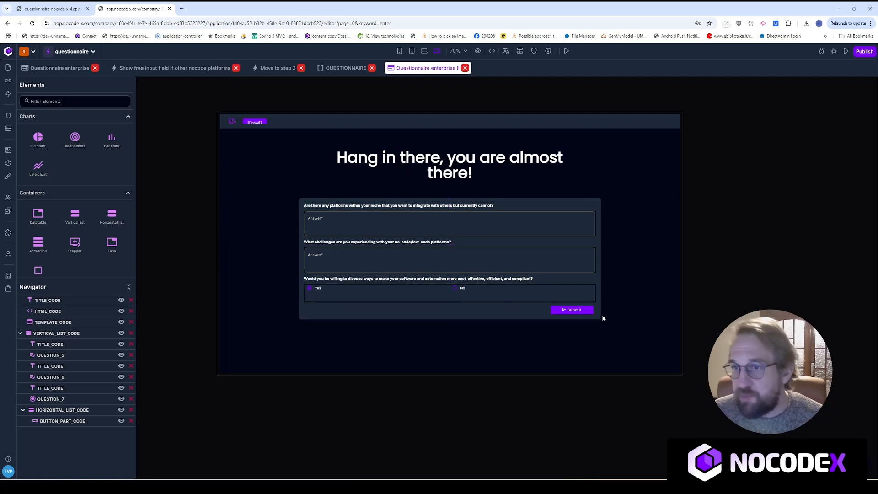
Step: Open the Submit button's Save and move to success action and inspect its Get data item function's arguments
click(579, 311)
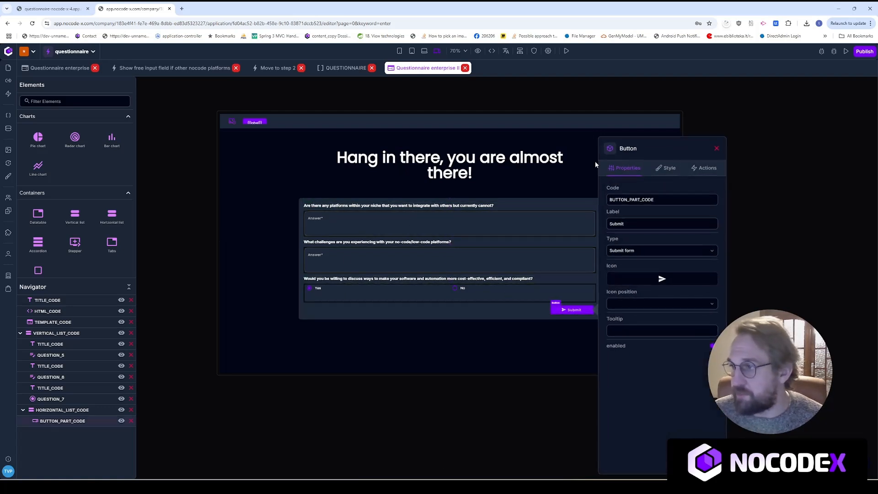
click(704, 167)
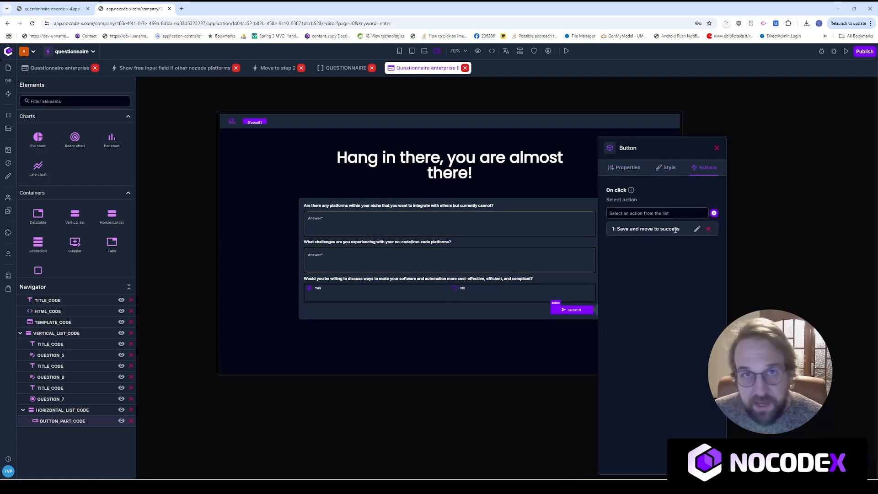
click(697, 230)
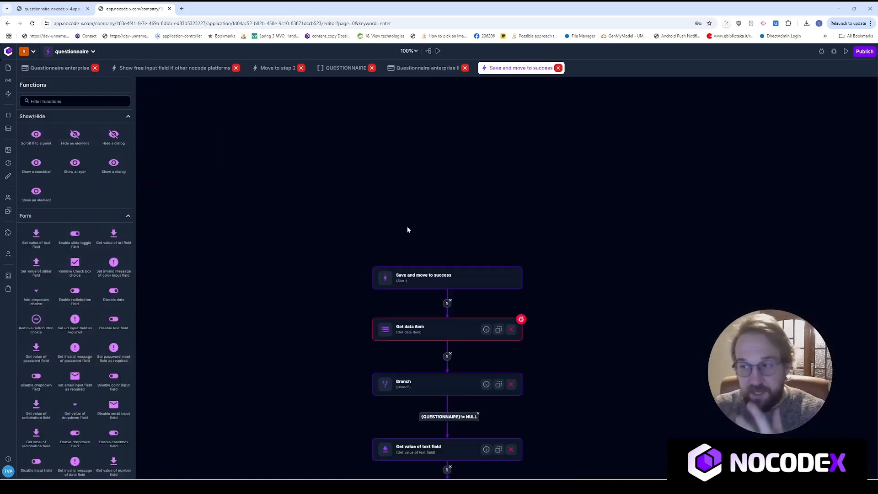
drag(333, 309, 269, 300)
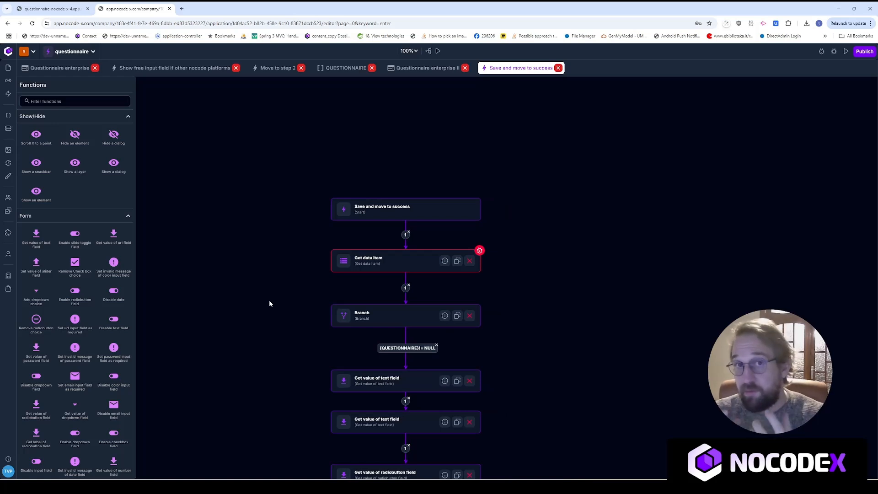
click(384, 254)
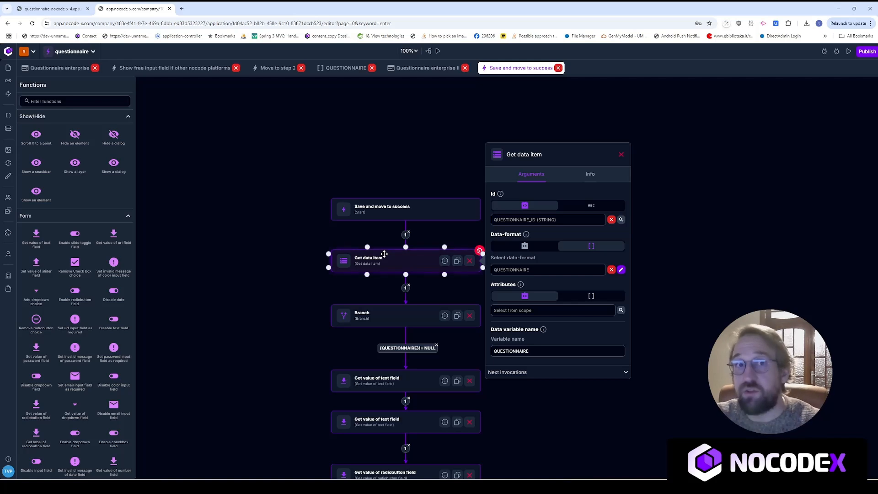
Step: Review the template parameters of Questionnaire enterprise II, including the details of REQUEST_ID, and close the template settings
click(425, 67)
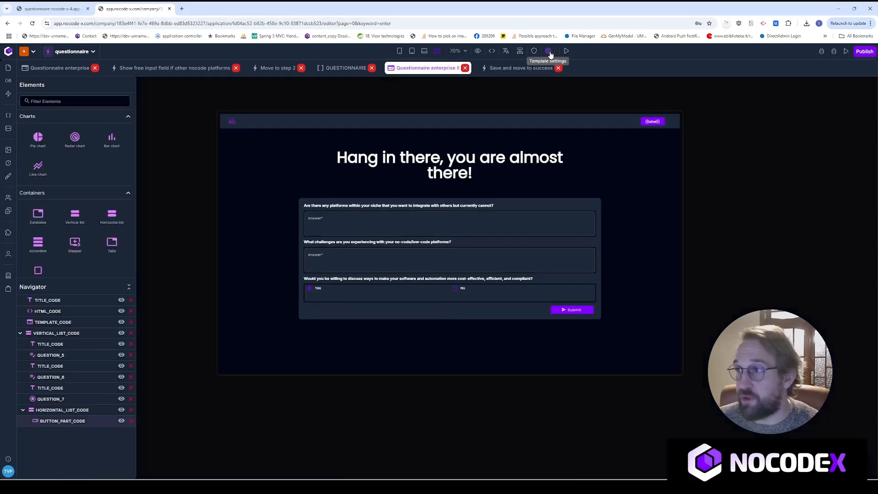
click(548, 50)
click(194, 182)
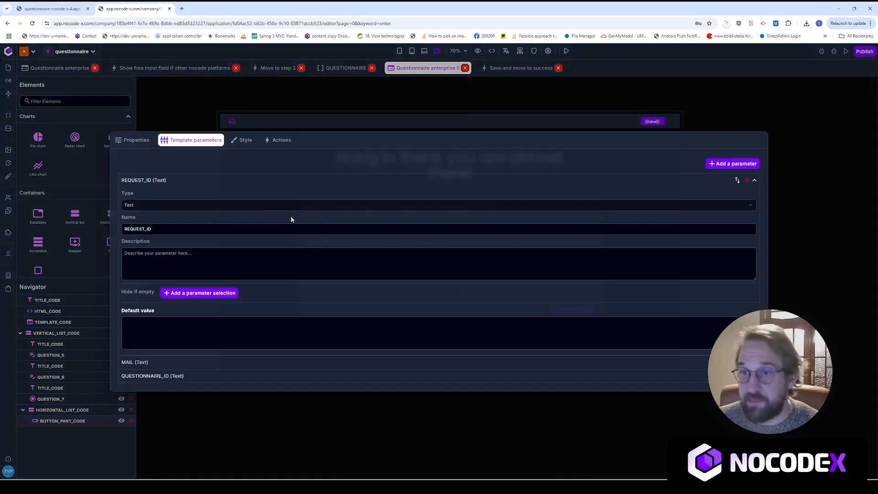
click(146, 179)
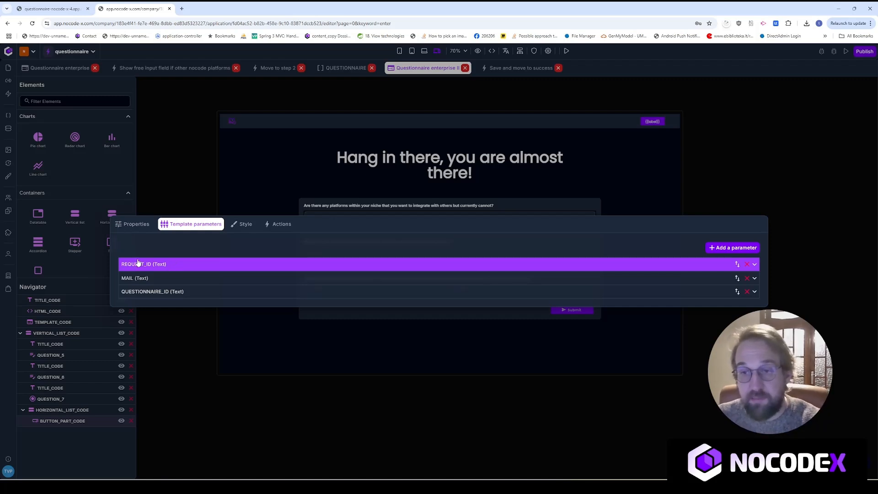
click(162, 158)
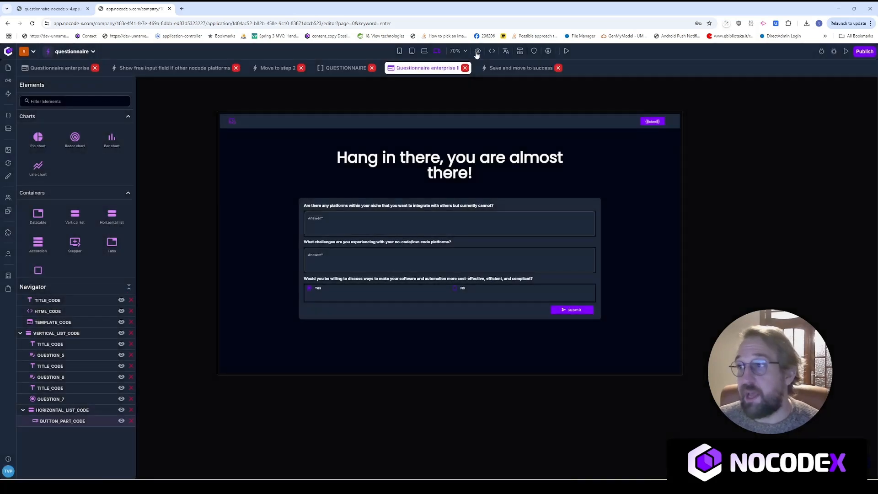
Step: Return to the Save and move to success action and inspect the parameters of its start block
click(530, 68)
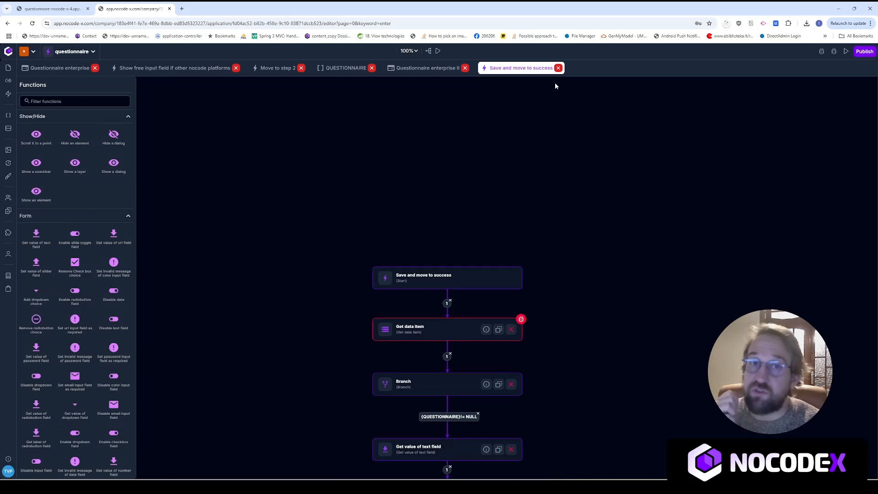
click(453, 275)
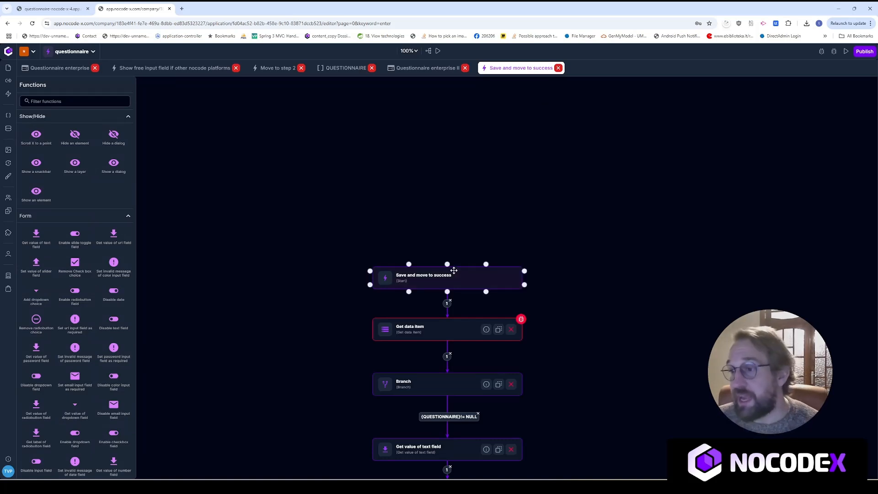
click(590, 263)
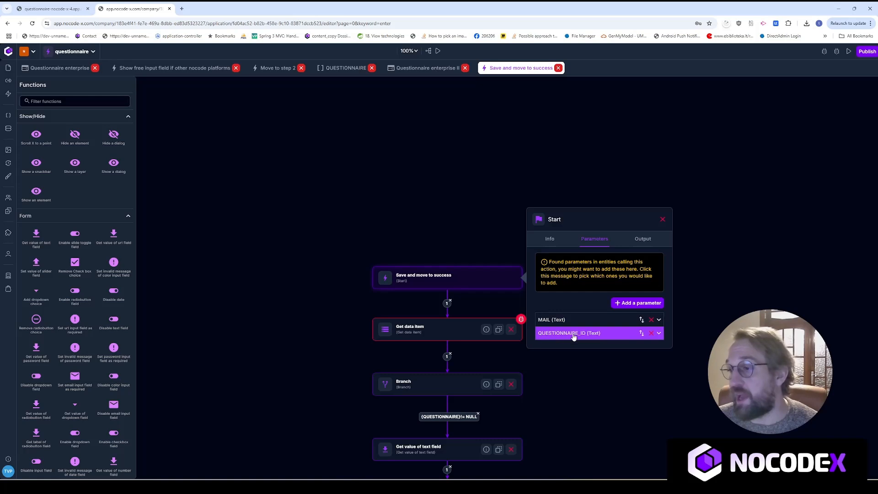
Step: Recheck the Get data item arguments and review the Branch condition and the field-value functions that follow it
drag(350, 368, 249, 291)
click(323, 245)
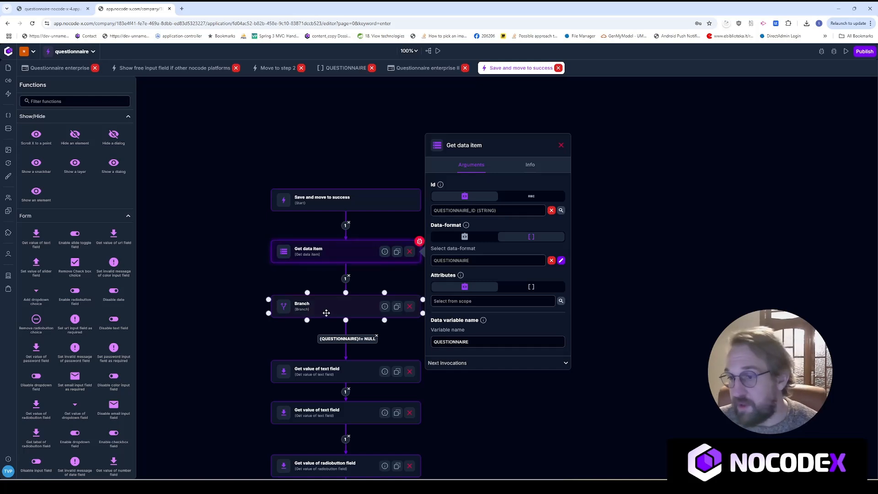
drag(239, 352, 221, 269)
scroll(221, 272, down, 2)
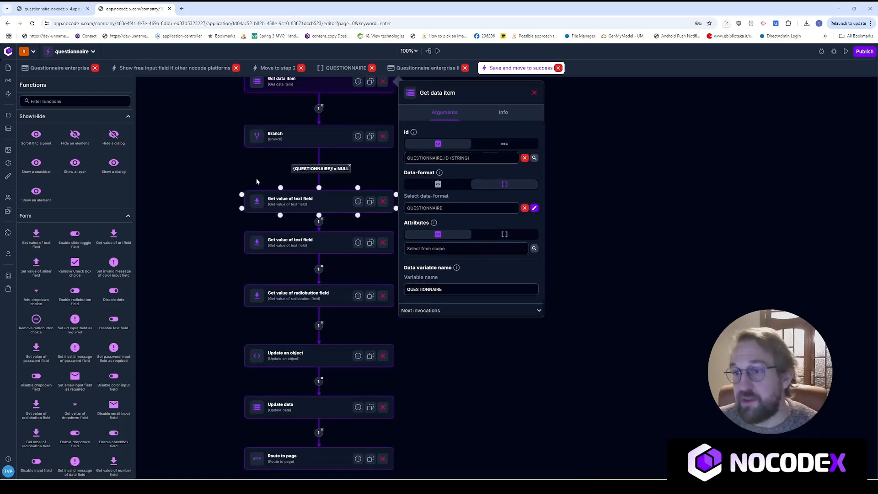
scroll(206, 320, down, 4)
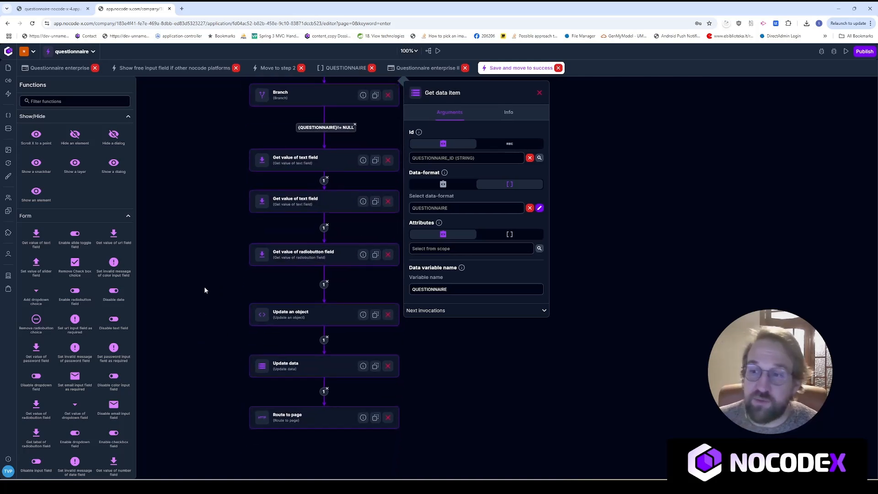
Step: Inspect the arguments of the Update an object, Update data and Route to page functions that end the flow
click(324, 237)
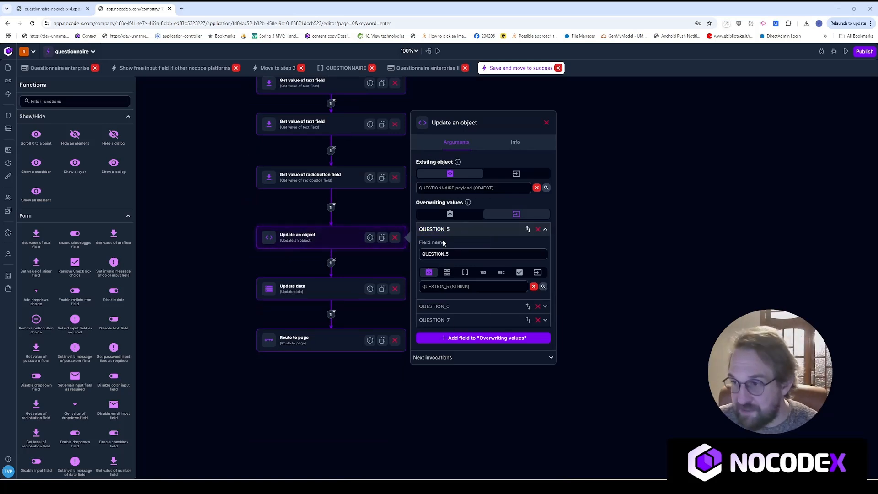
scroll(228, 225, down, 2)
click(317, 222)
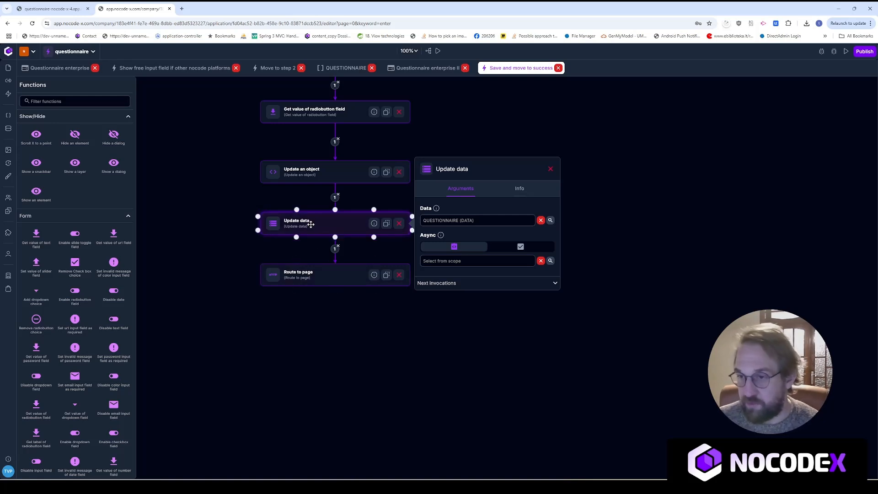
click(318, 282)
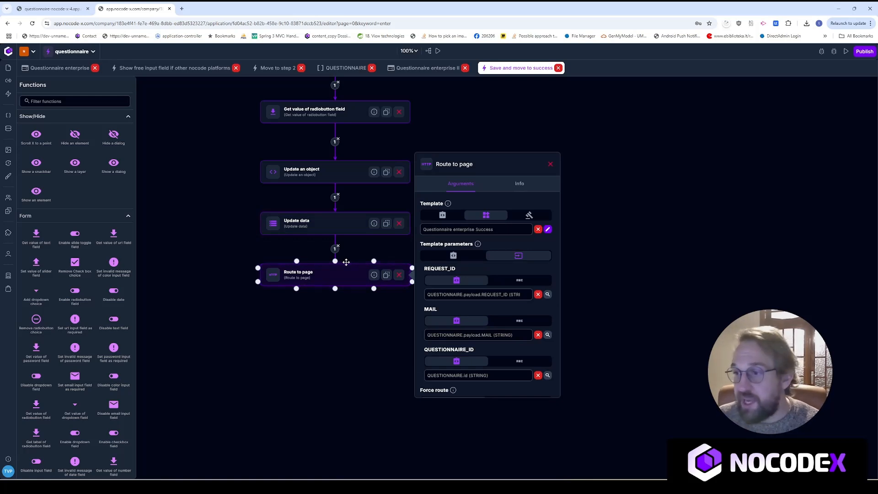
Step: Open the Questionnaire enterprise Success template at desktop width and inspect the properties of its heading and thank-you text
click(548, 229)
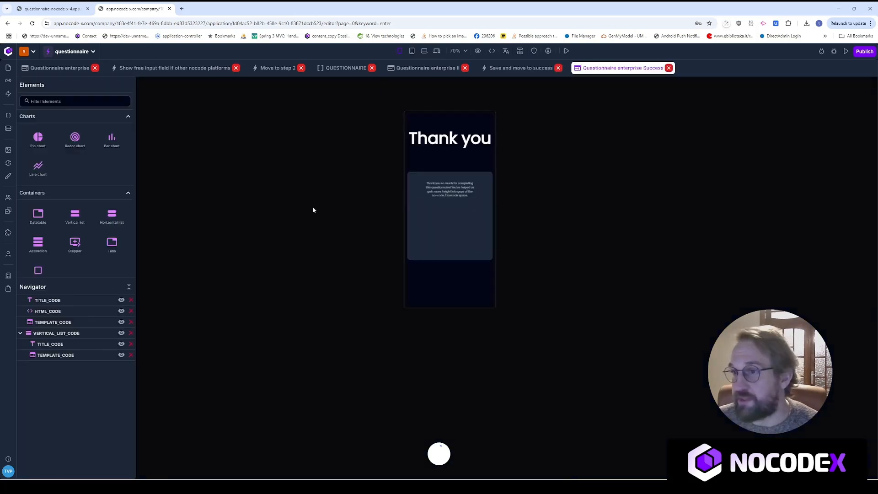
click(437, 51)
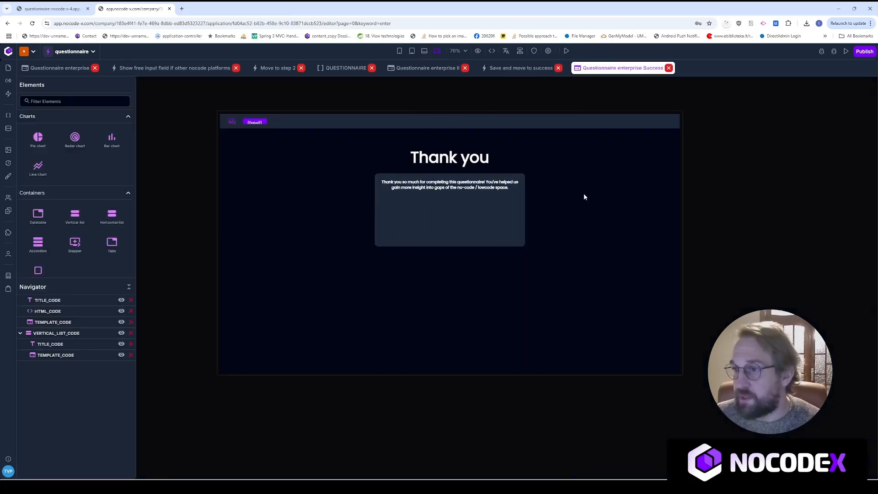
click(409, 161)
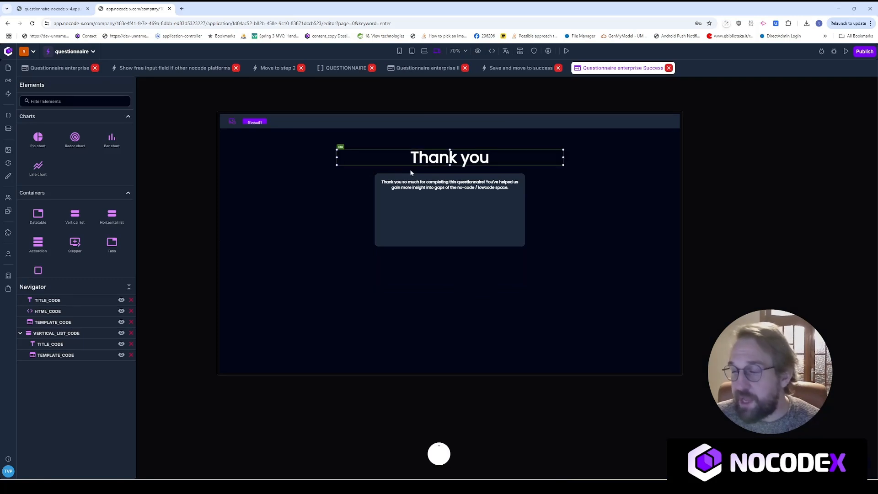
double_click(444, 155)
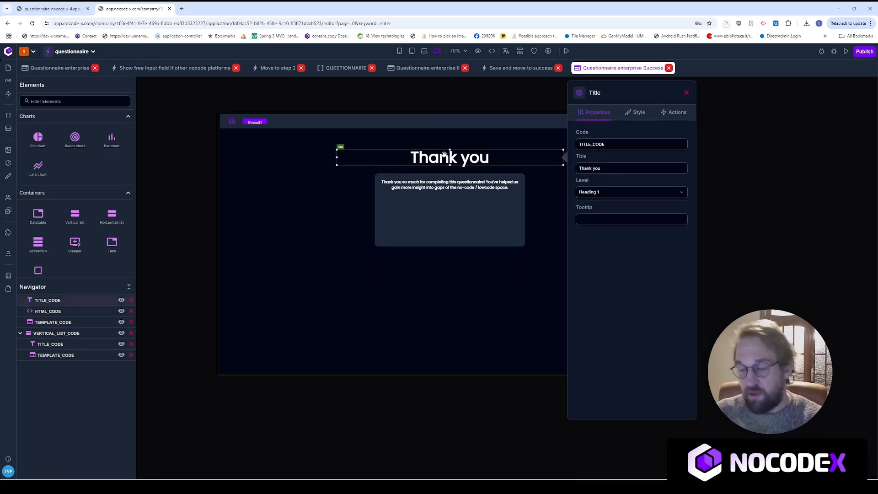
double_click(414, 188)
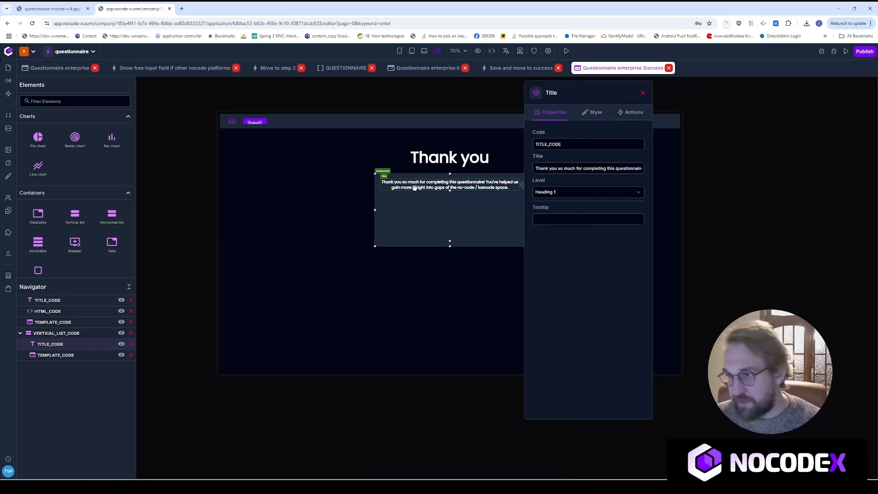
Step: Inspect the LottieFiles component embedded below the thank-you text and check the application's installed plugins
double_click(450, 218)
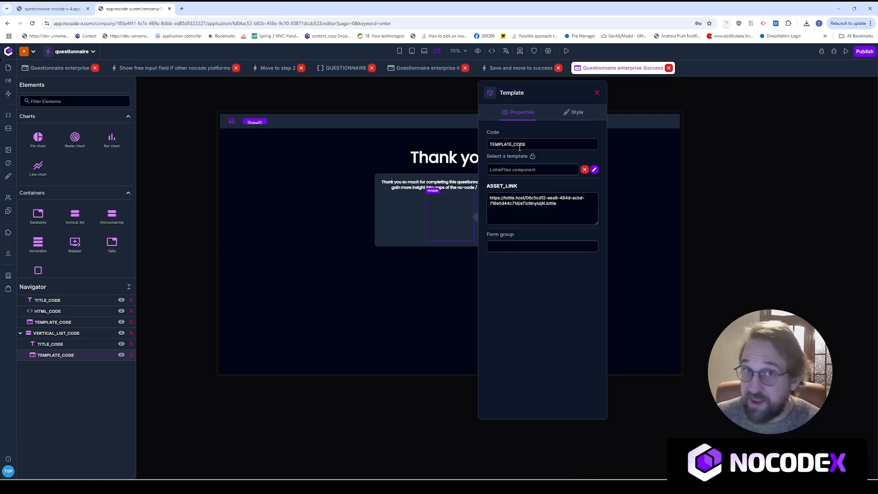
click(8, 232)
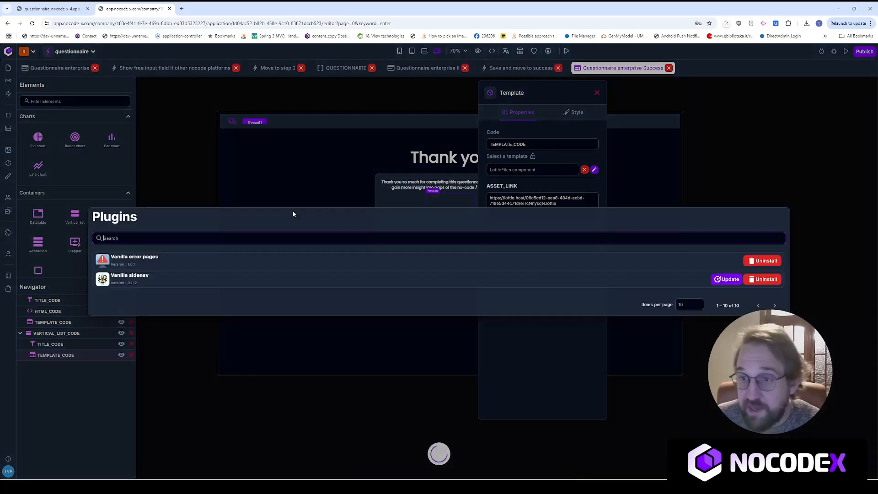
click(160, 157)
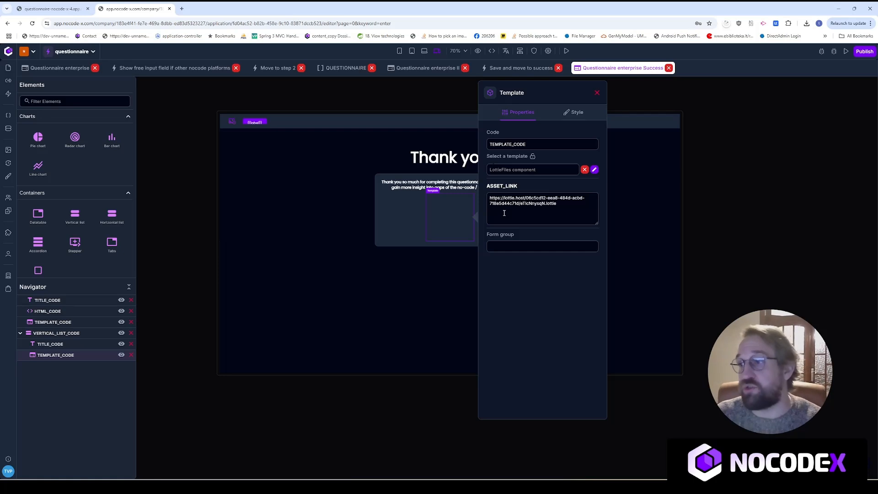
Step: Check the LottieFiles component's asset link, then switch to the published questionnaire and return from its success page to the first question page
drag(588, 216, 489, 192)
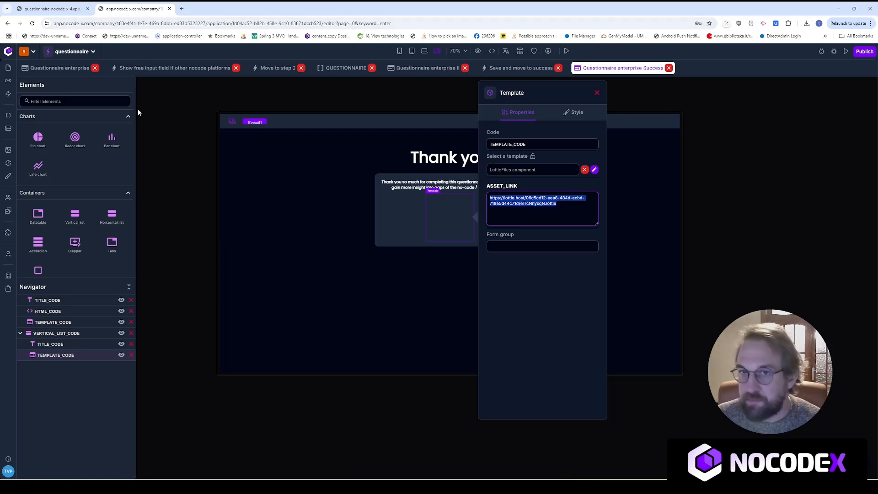
click(51, 8)
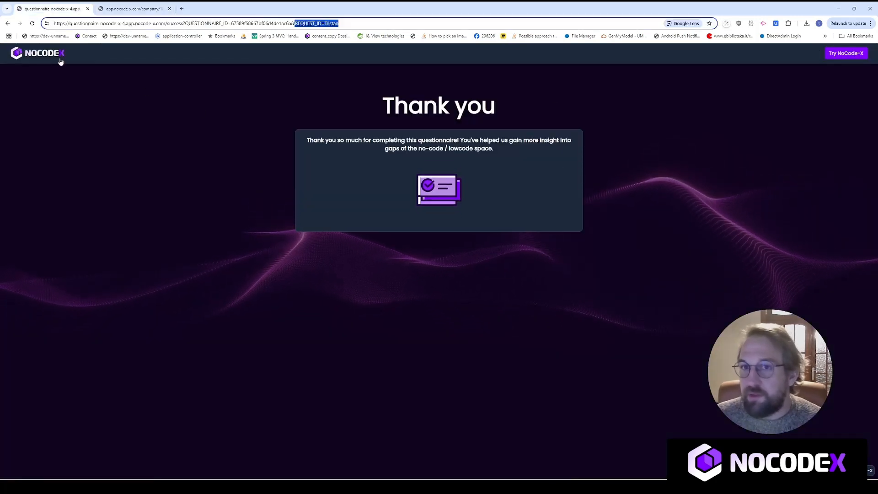
click(8, 24)
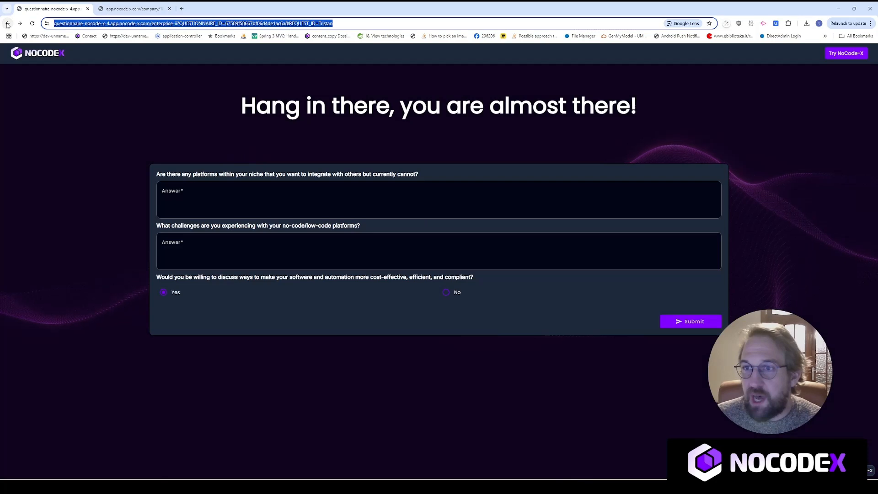
click(7, 23)
Step: Preview the first question page in the browser's responsive device mode at about 2227 px and about 734 px wide
right_click(355, 101)
click(391, 264)
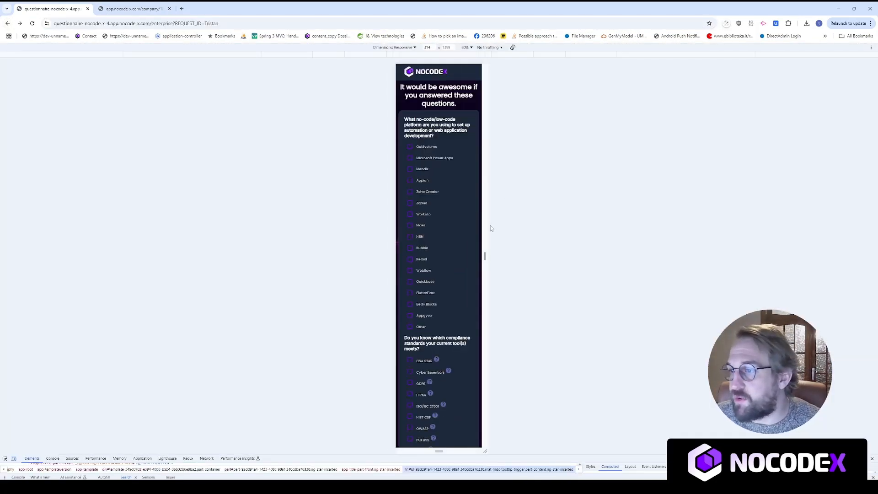
drag(485, 255, 747, 245)
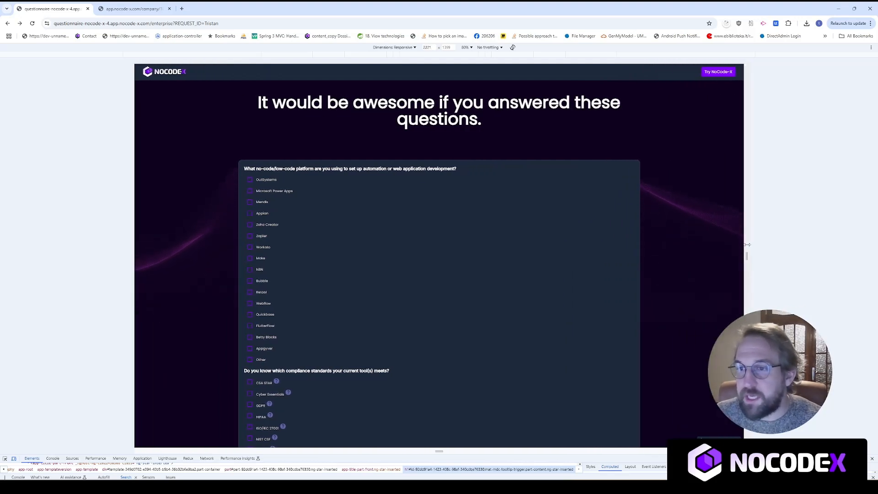
drag(746, 245, 546, 257)
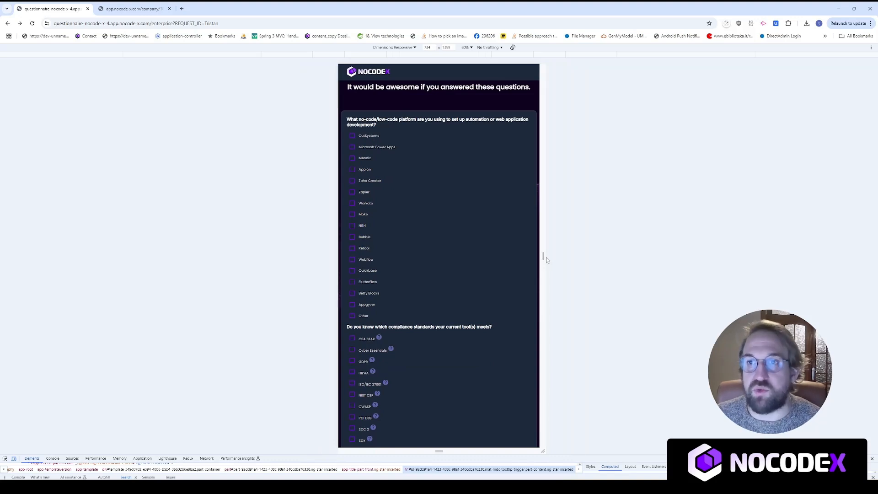
Step: Return to the NoCode-X editor and show the Questionnaire enterprise template at mobile and tablet widths
click(132, 8)
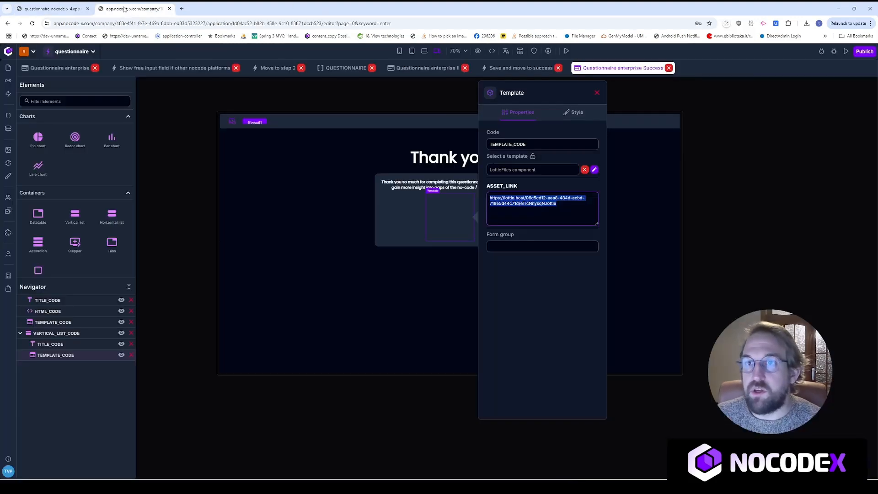
click(61, 67)
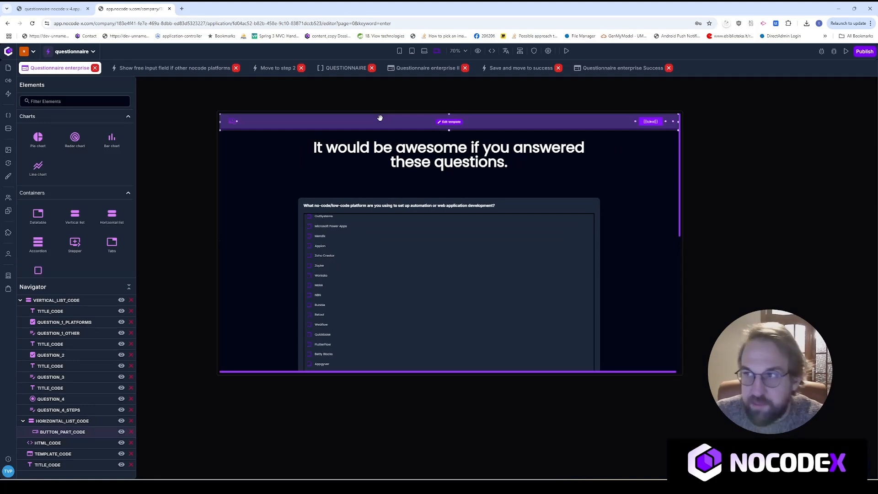
click(399, 51)
click(412, 51)
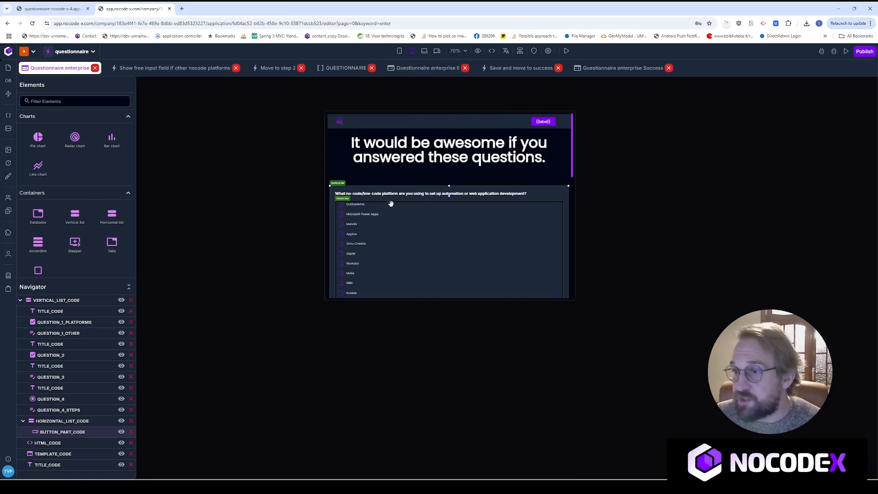
Step: Inspect the questions' vertical list style, including the device-specific settings for its width and its X and Y position
click(329, 197)
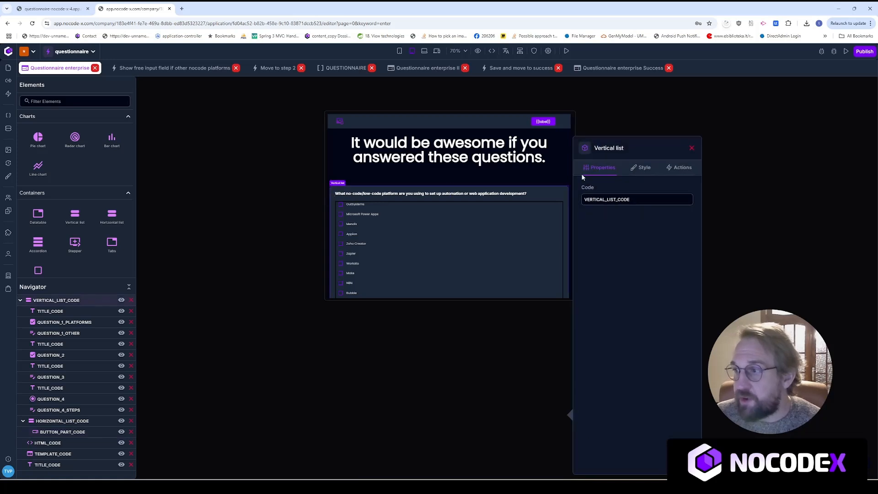
click(642, 168)
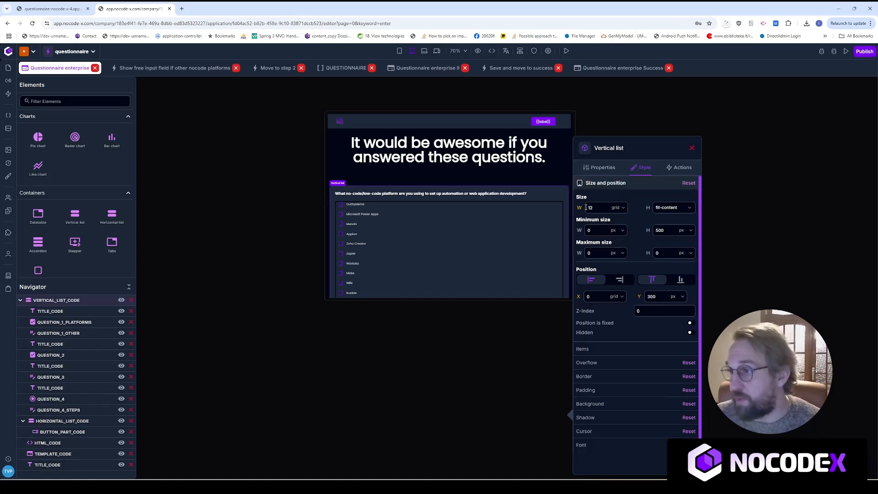
mouse_move(579, 209)
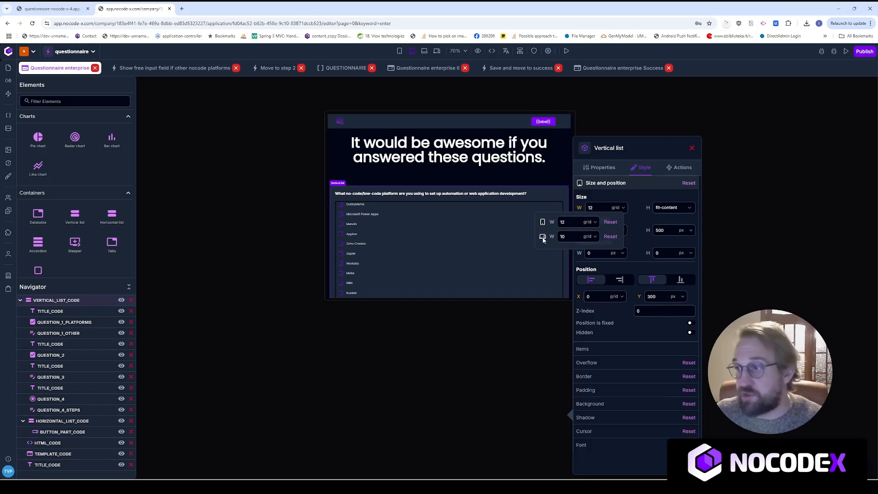
mouse_move(579, 297)
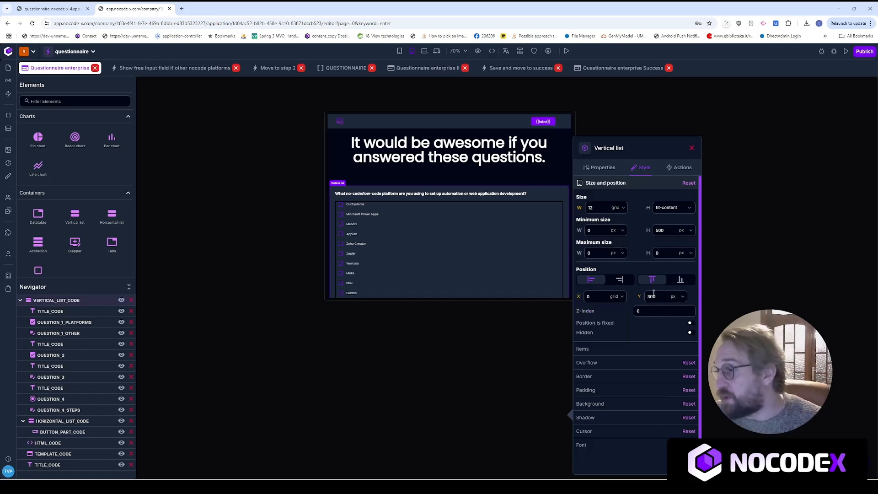
mouse_move(640, 298)
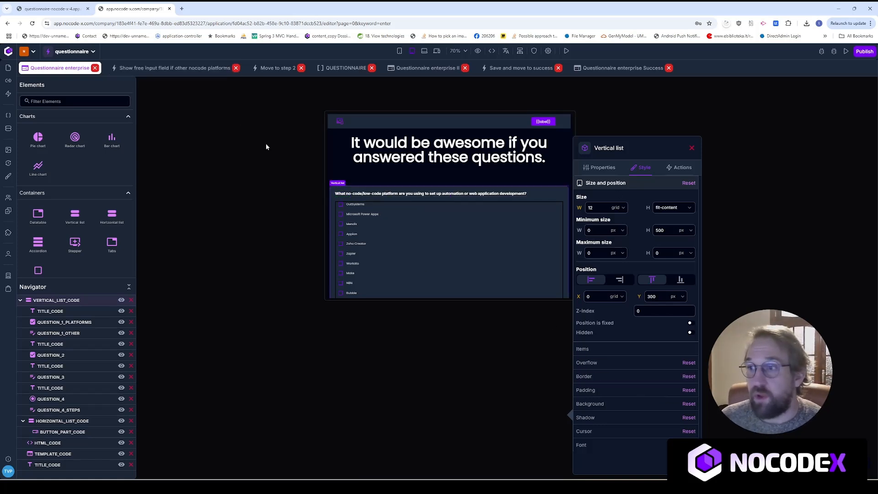
Step: Widen the published page's responsive preview to a large desktop width and return to the editor
click(57, 4)
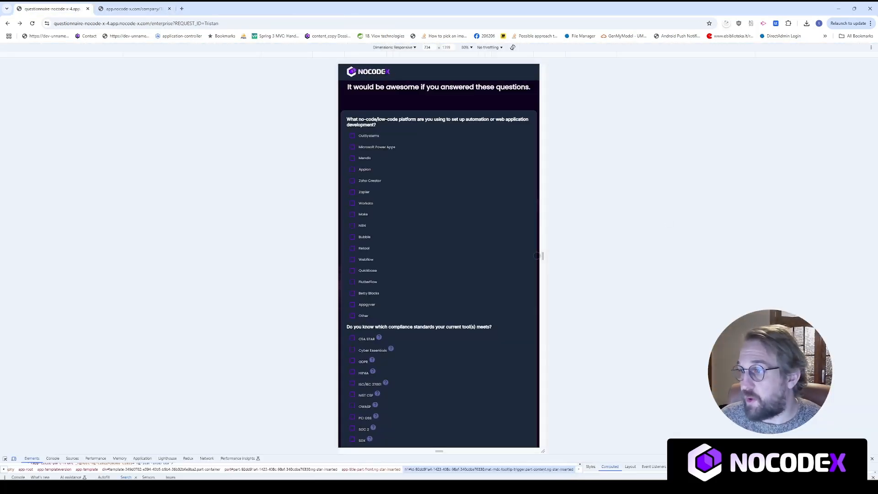
drag(543, 256, 823, 256)
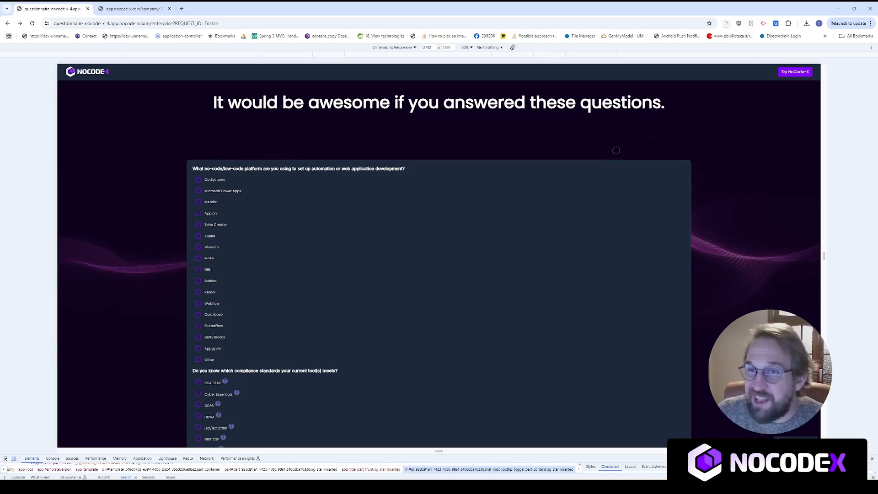
click(133, 8)
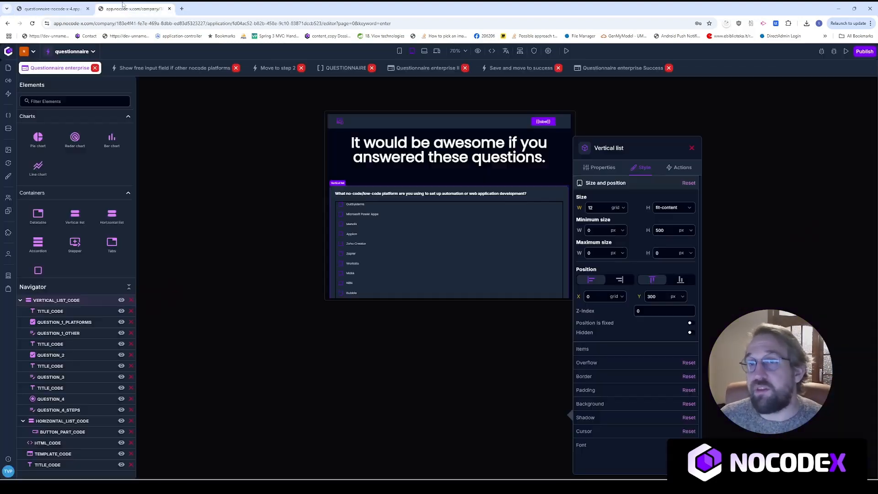
Step: Select the template's HTML component and inspect its size, position and code properties
click(20, 300)
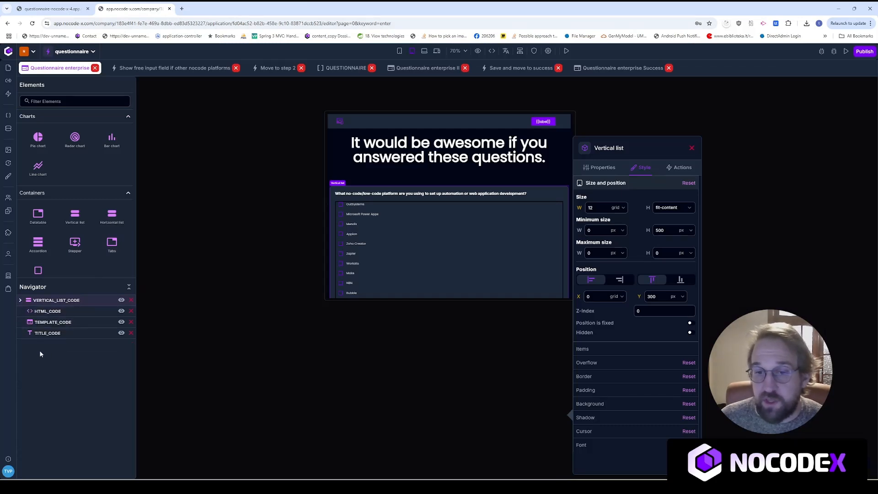
click(50, 310)
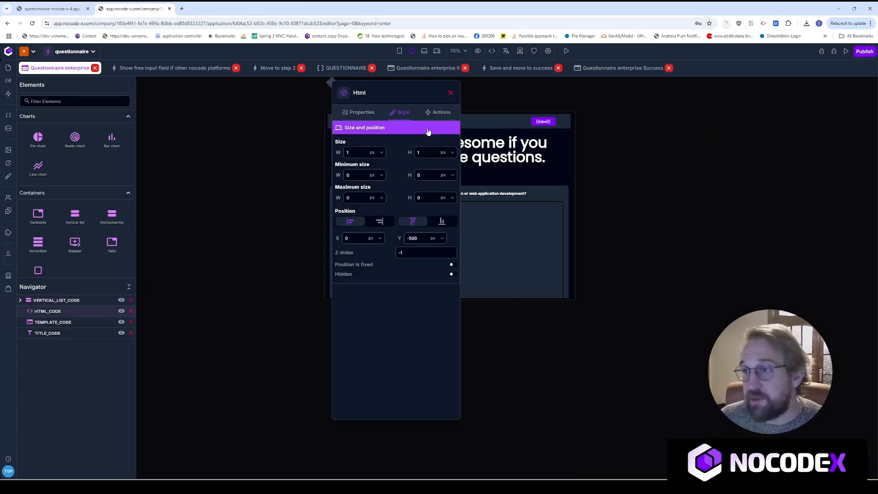
click(360, 115)
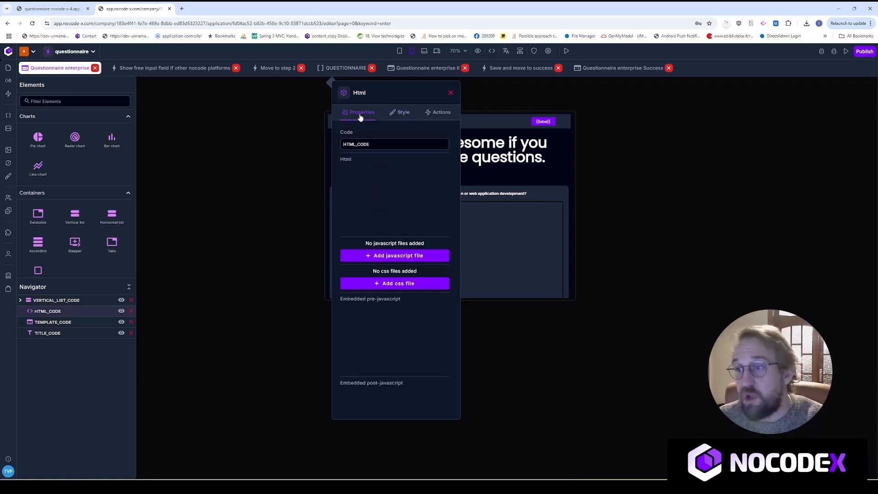
click(50, 322)
click(54, 312)
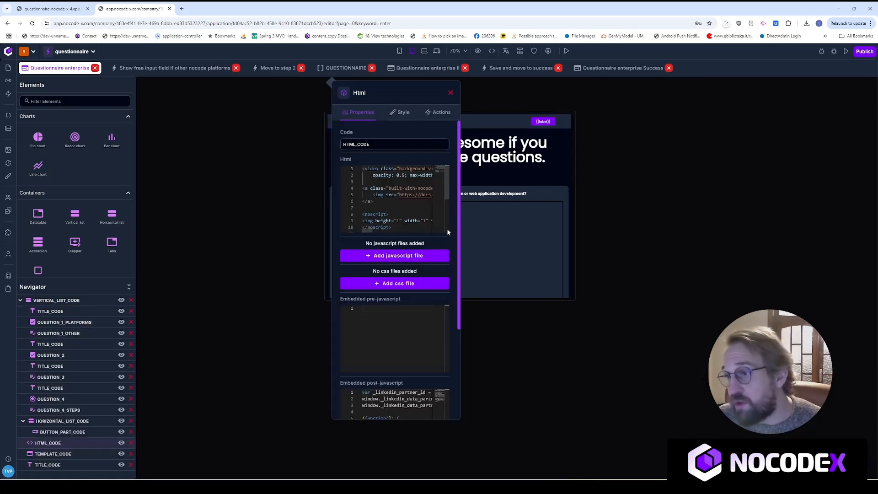
Step: Highlight the background video element in the first lines of the component's HTML code
drag(374, 176, 340, 166)
click(390, 181)
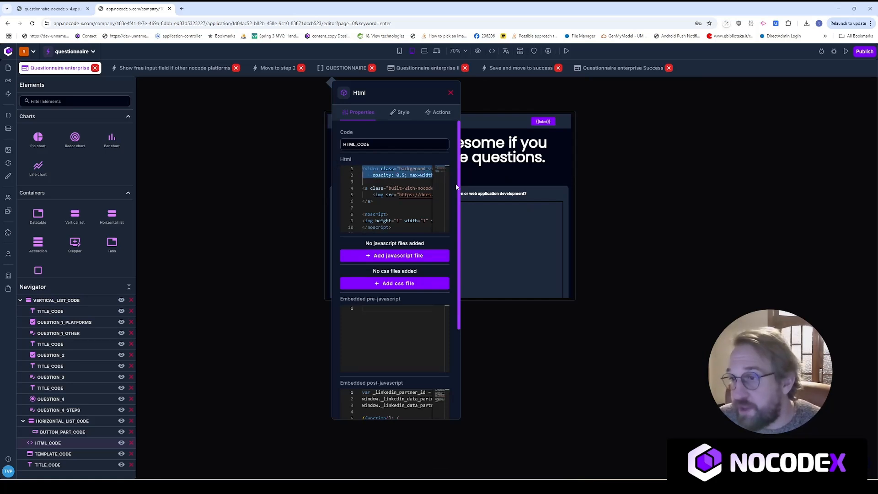
click(391, 181)
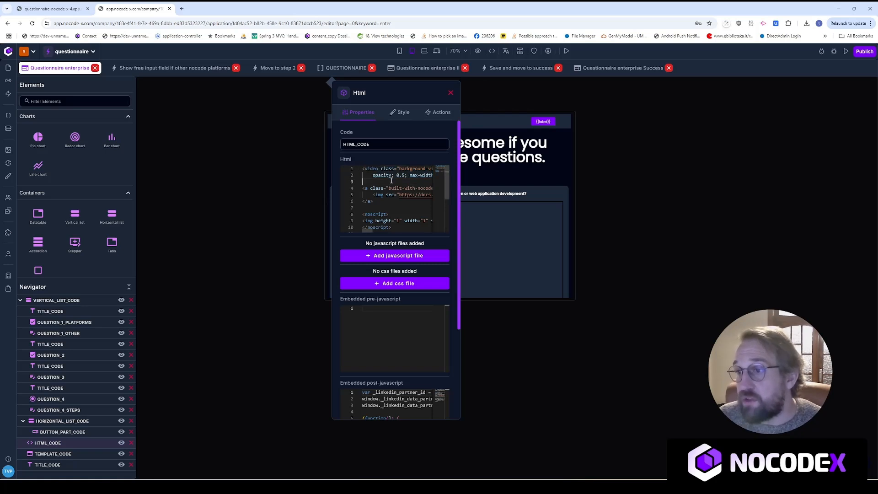
drag(391, 180, 351, 168)
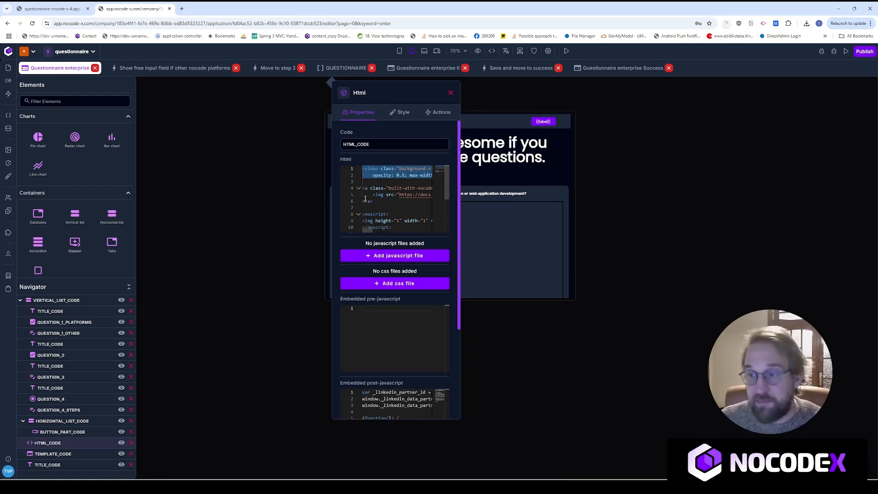
Step: Compare the published page's moving background with the component's HTML code, and close the component's properties
click(69, 6)
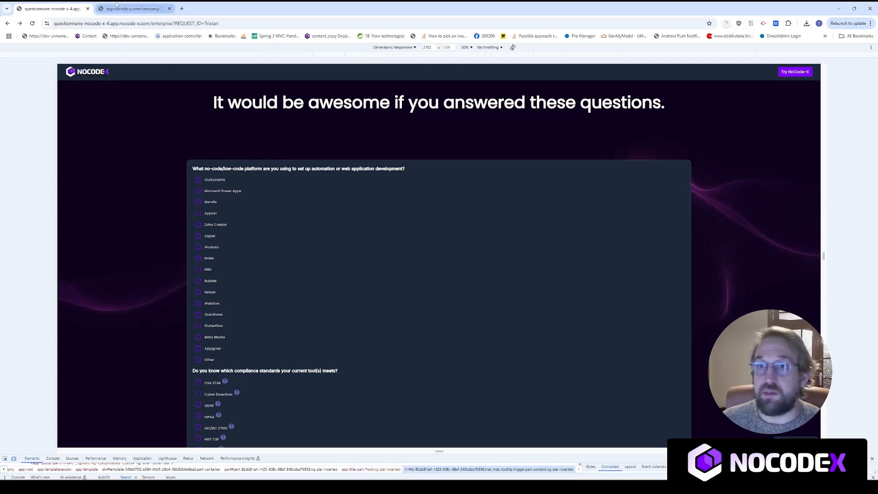
click(132, 8)
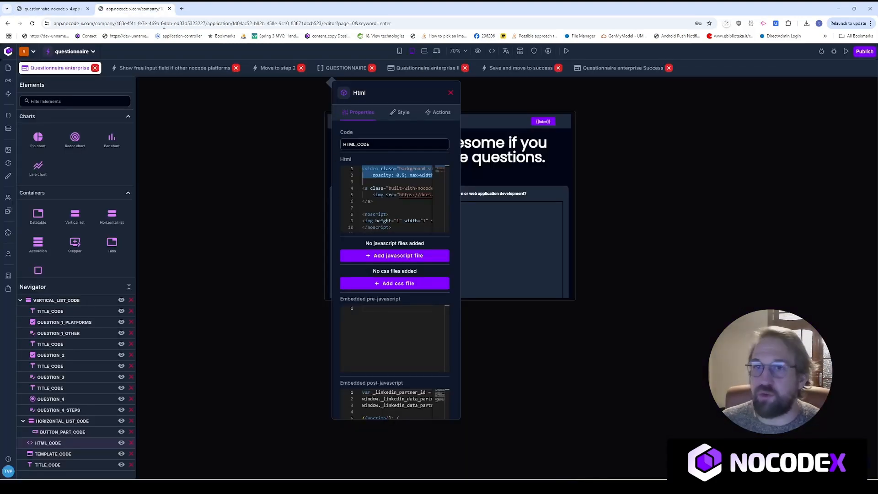
click(52, 9)
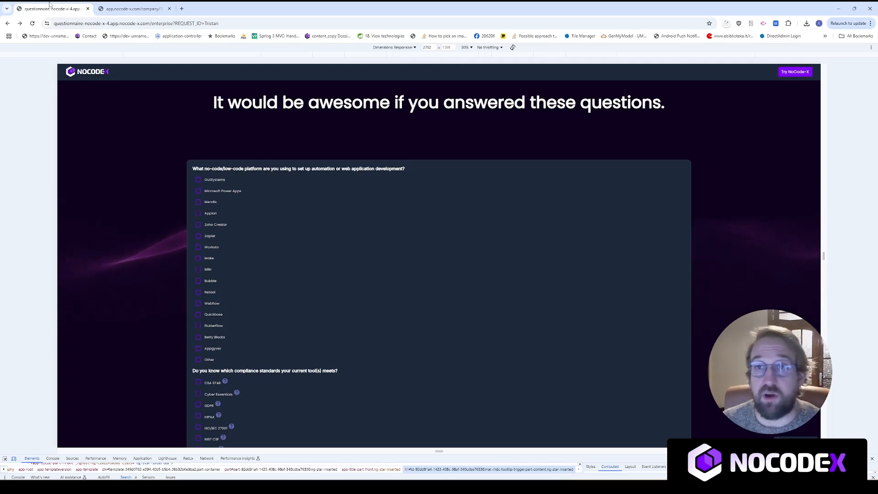
click(133, 8)
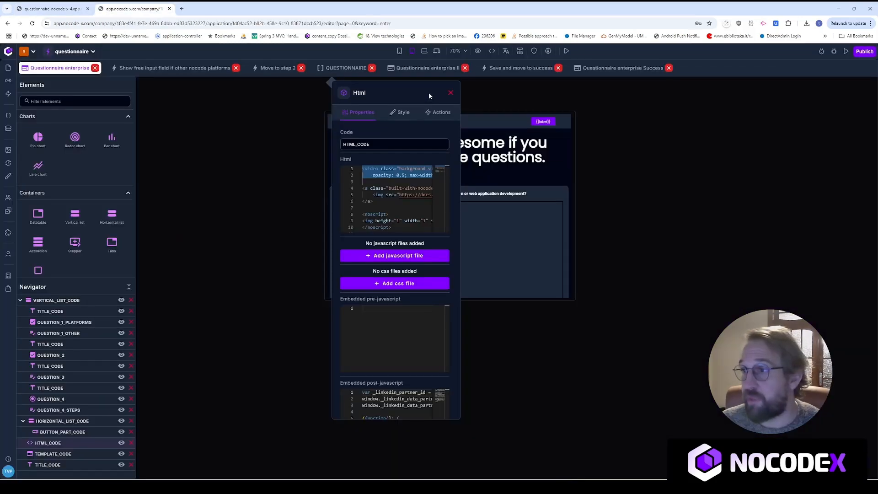
click(450, 94)
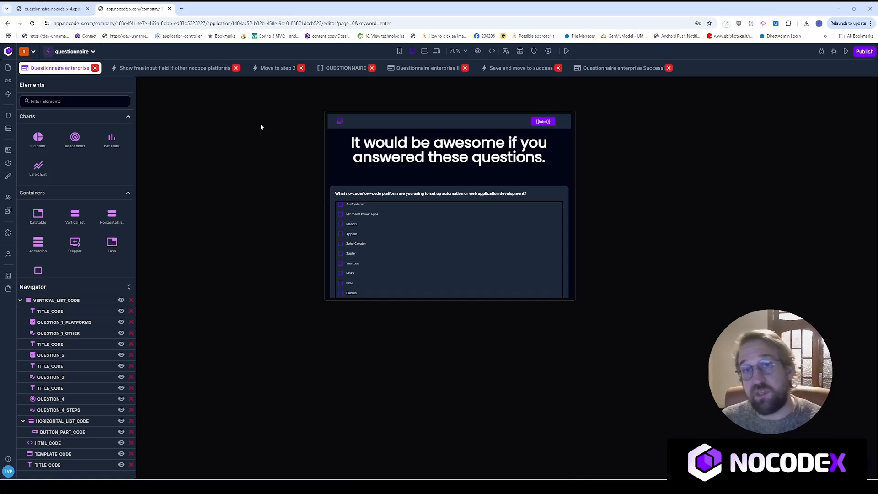
Step: Filter the stored data by the QUESTIONNAIRE format, open the submitted record and examine its answers and REQUEST_ID
click(8, 128)
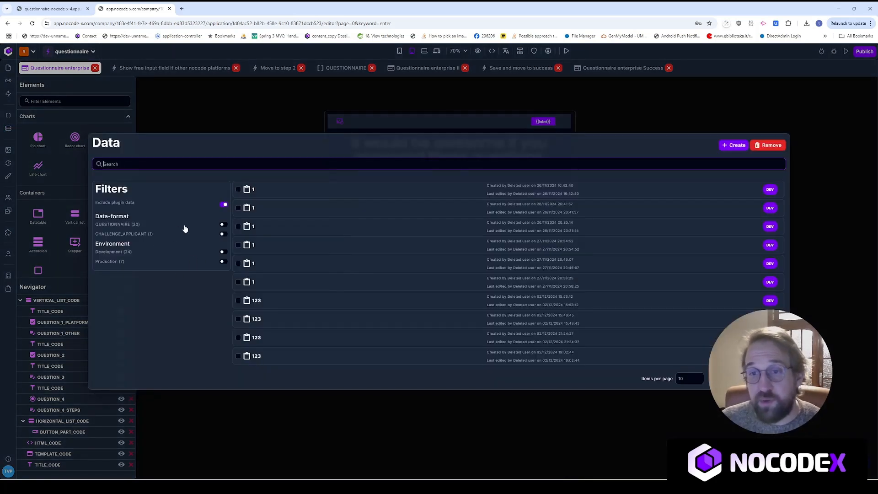
click(222, 225)
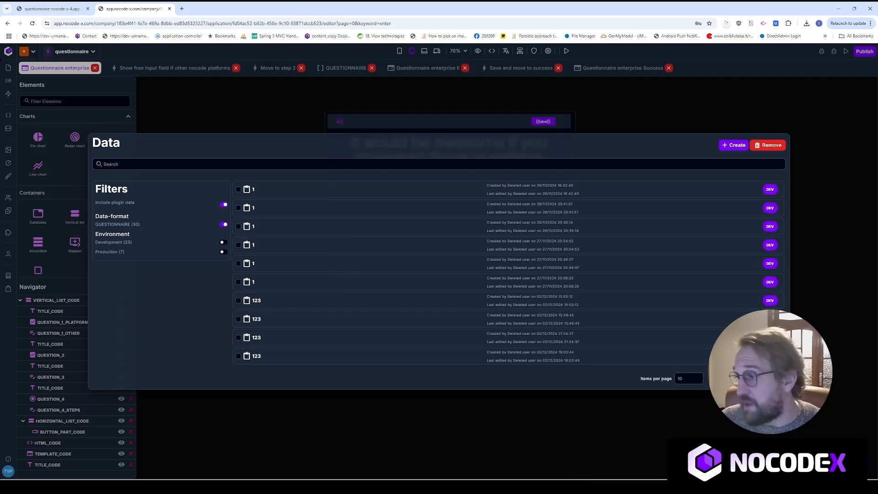
click(308, 357)
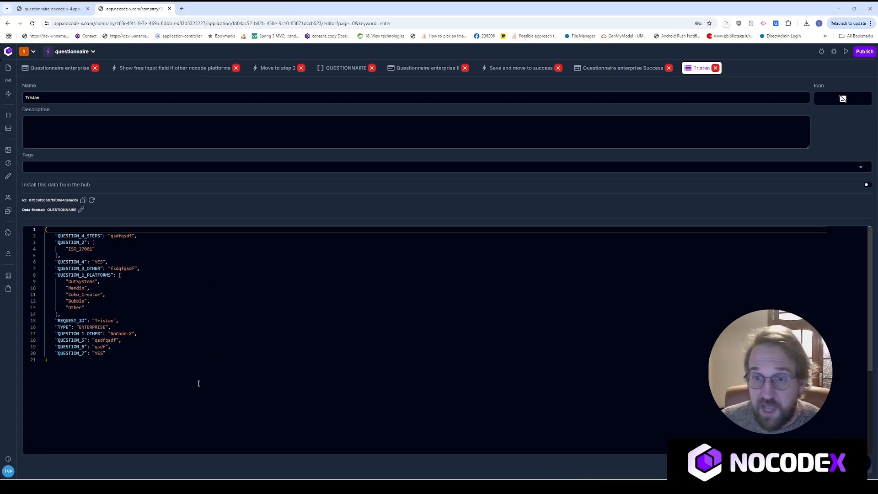
drag(198, 383, 11, 218)
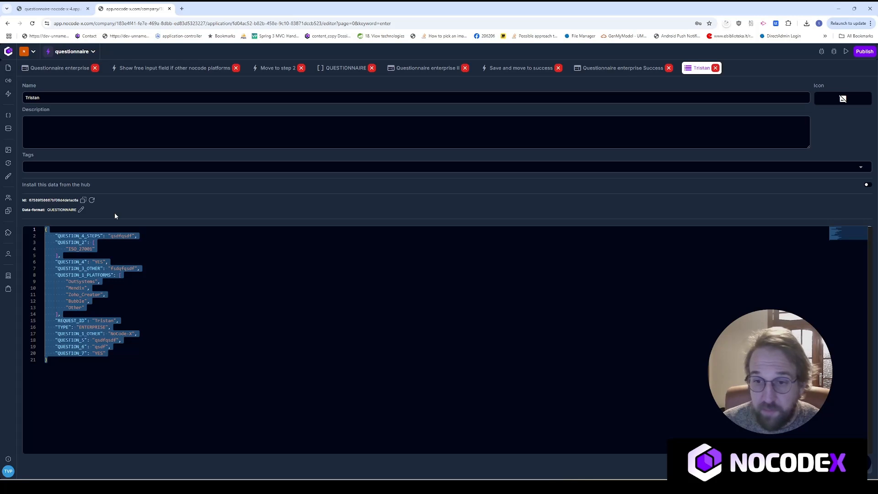
double_click(71, 321)
double_click(101, 321)
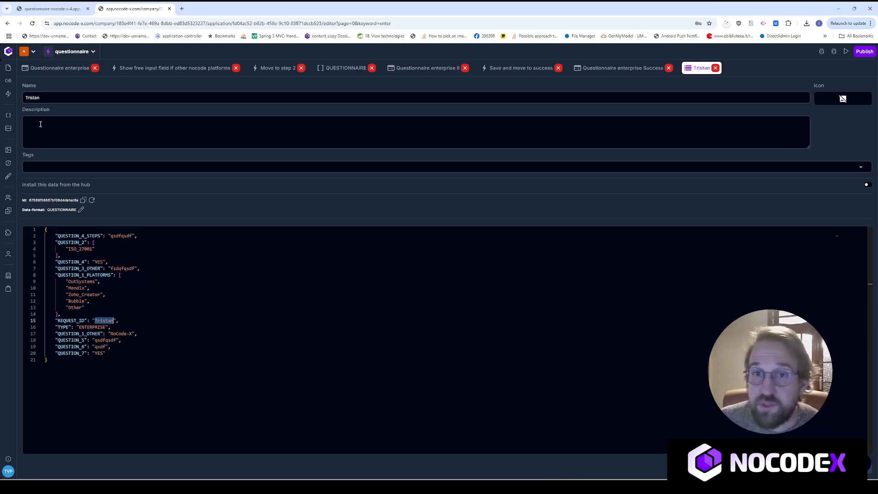
Step: Open the record's QUESTIONNAIRE data format and inspect its list of properties
click(81, 209)
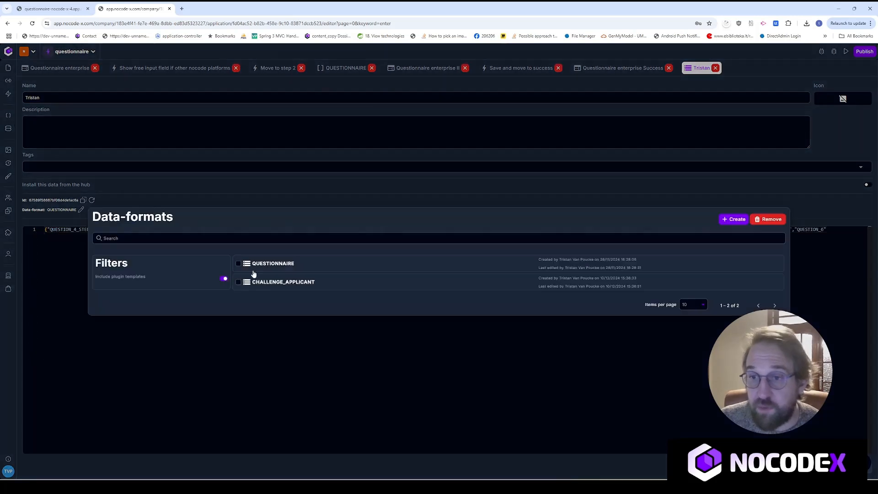
click(336, 264)
click(112, 208)
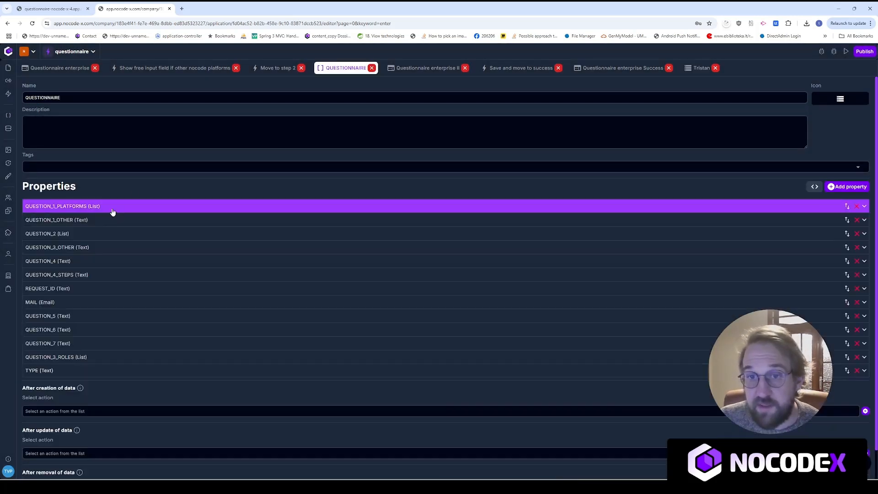
Step: Review the data format's action settings for after creation, after update and after removal of data
scroll(175, 318, down, 1)
drag(17, 360, 124, 362)
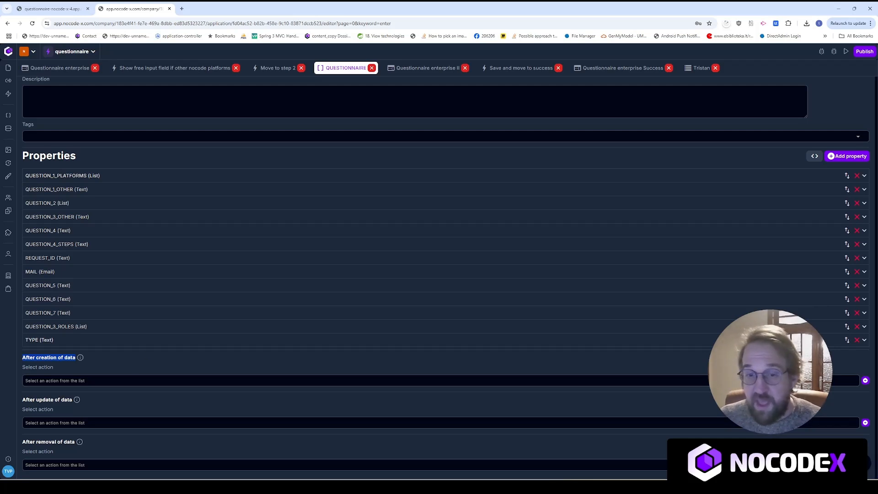
drag(29, 399, 70, 402)
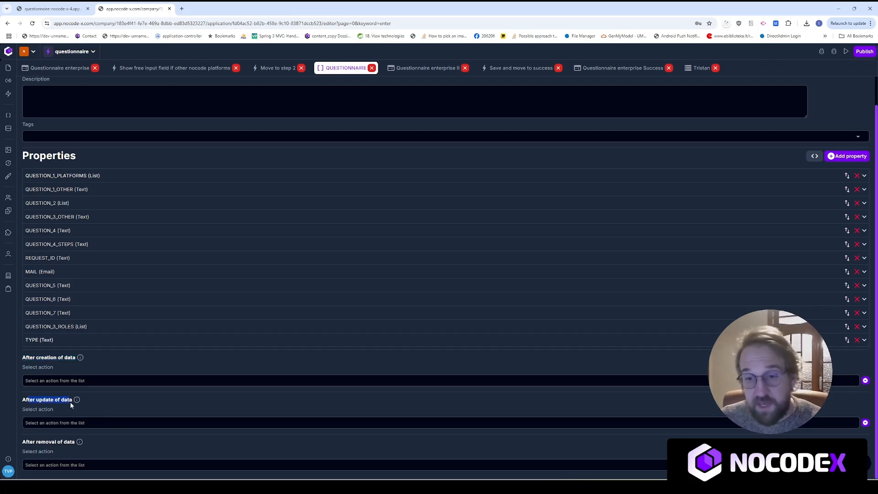
drag(21, 440, 82, 444)
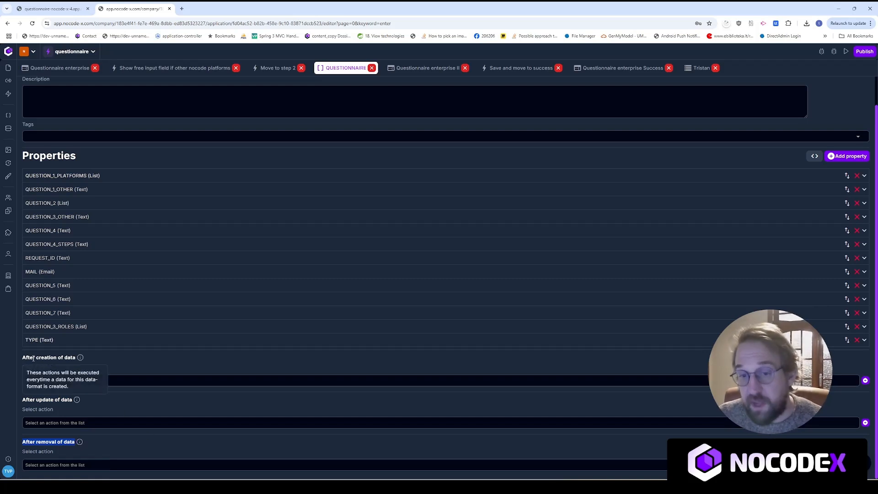
drag(25, 357, 74, 357)
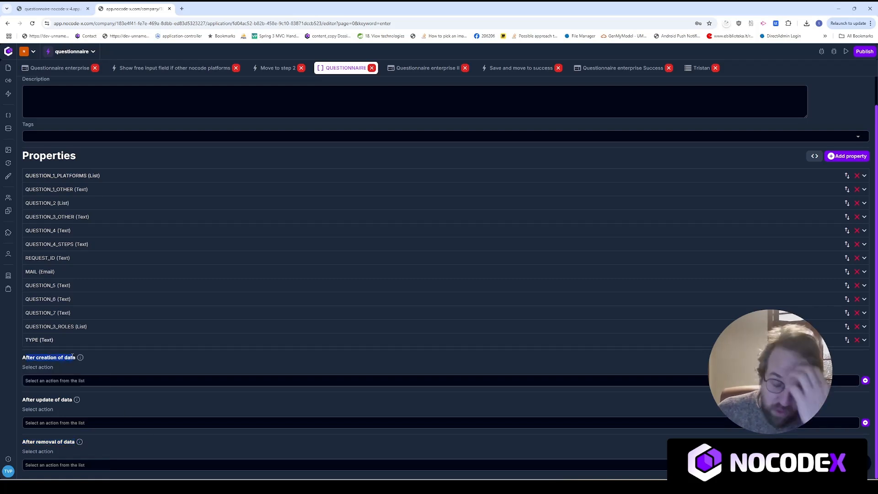